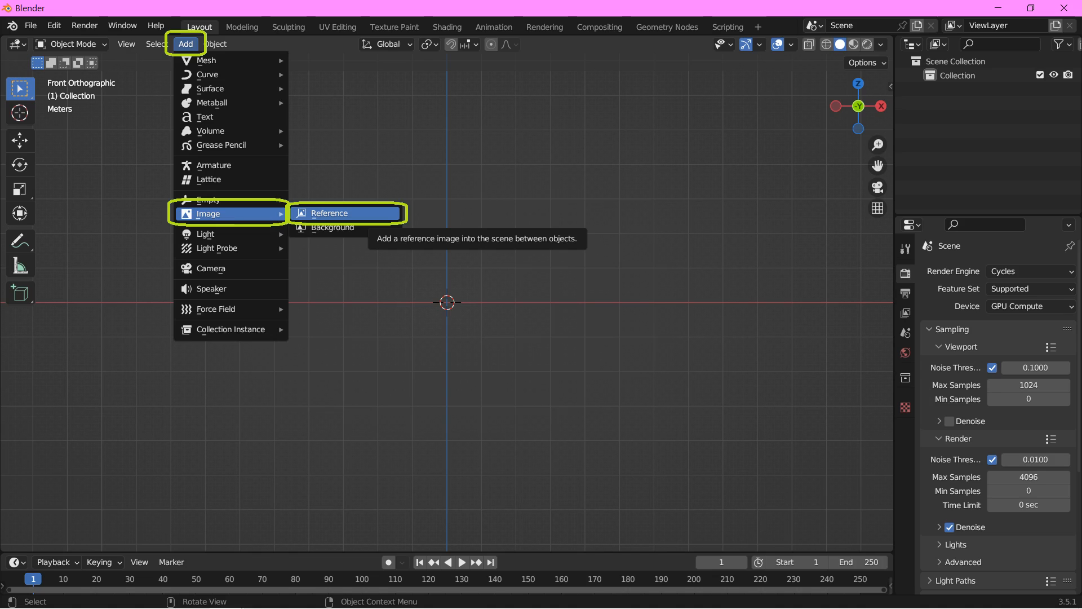
# Load butterfly.png from C:\tmp as a reference image and rotate it 90° about the Z axis
pyautogui.click(329, 213)
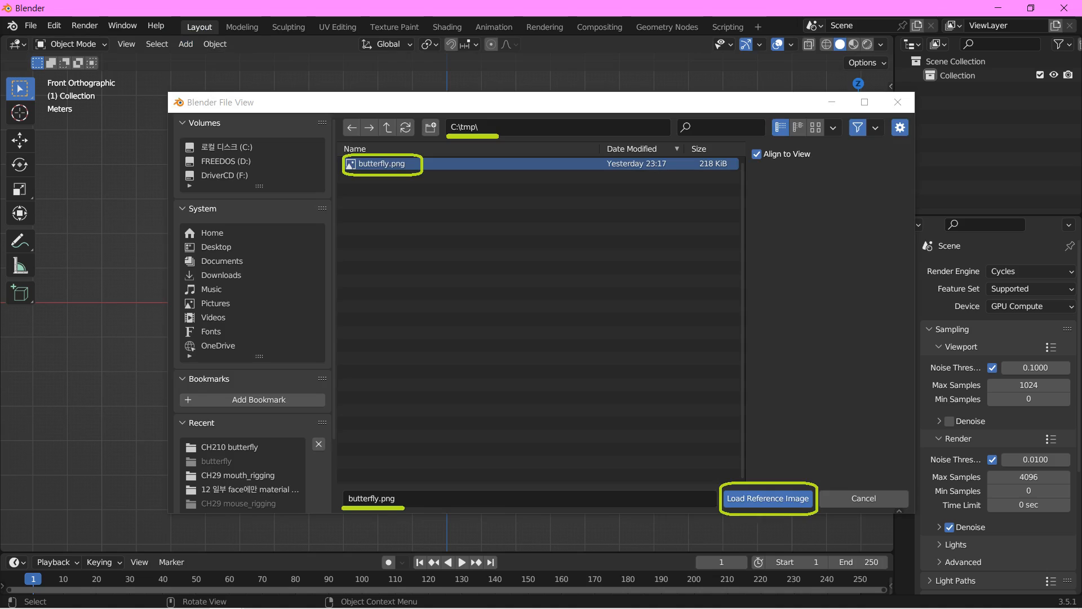
pyautogui.click(768, 499)
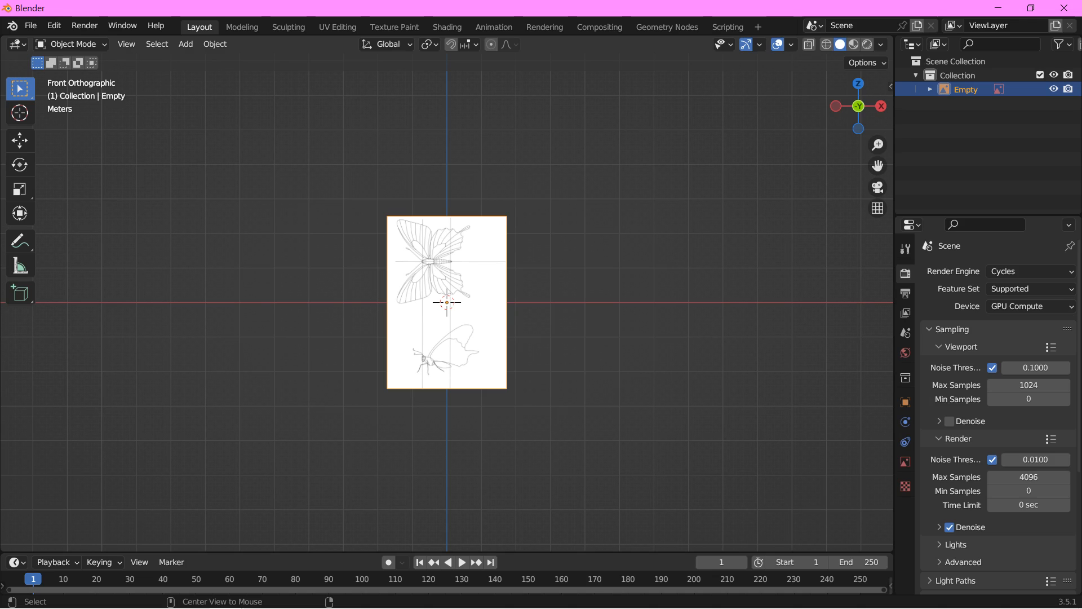
pyautogui.write('rz90')
pyautogui.press('Return')
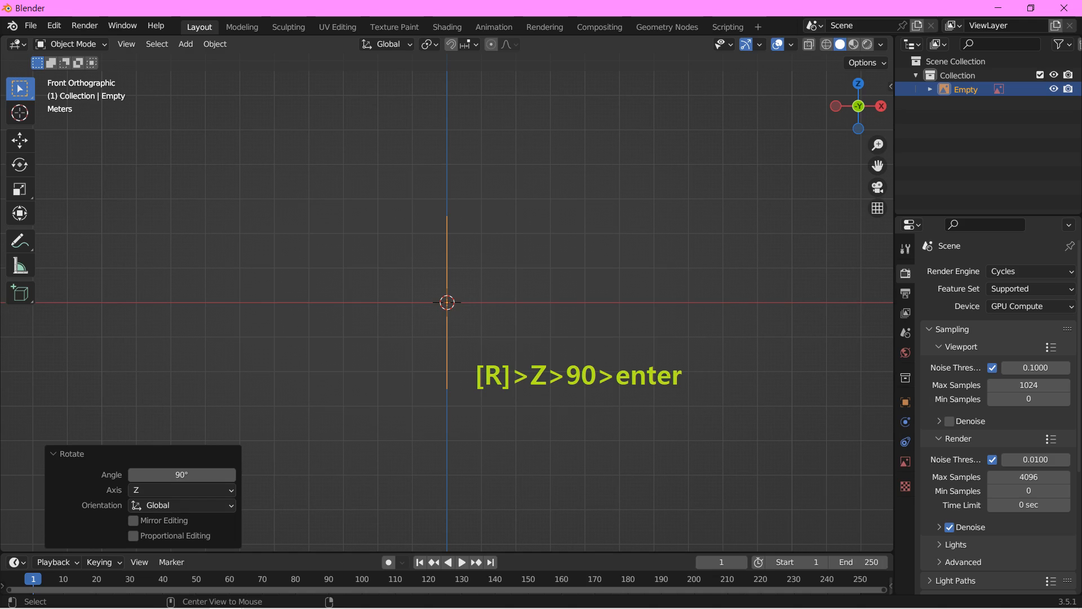
# Move the upright reference image along the X axis away from the origin and reposition it in the right side view
pyautogui.press('g')
pyautogui.press('x')
pyautogui.press('Return')
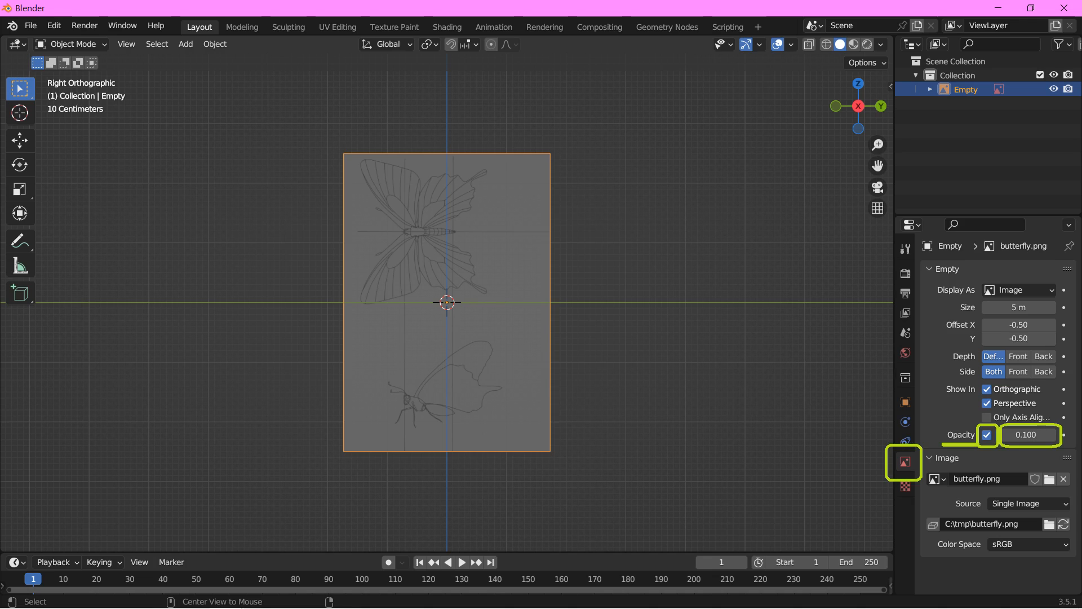
pyautogui.press('g')
pyautogui.press('Return')
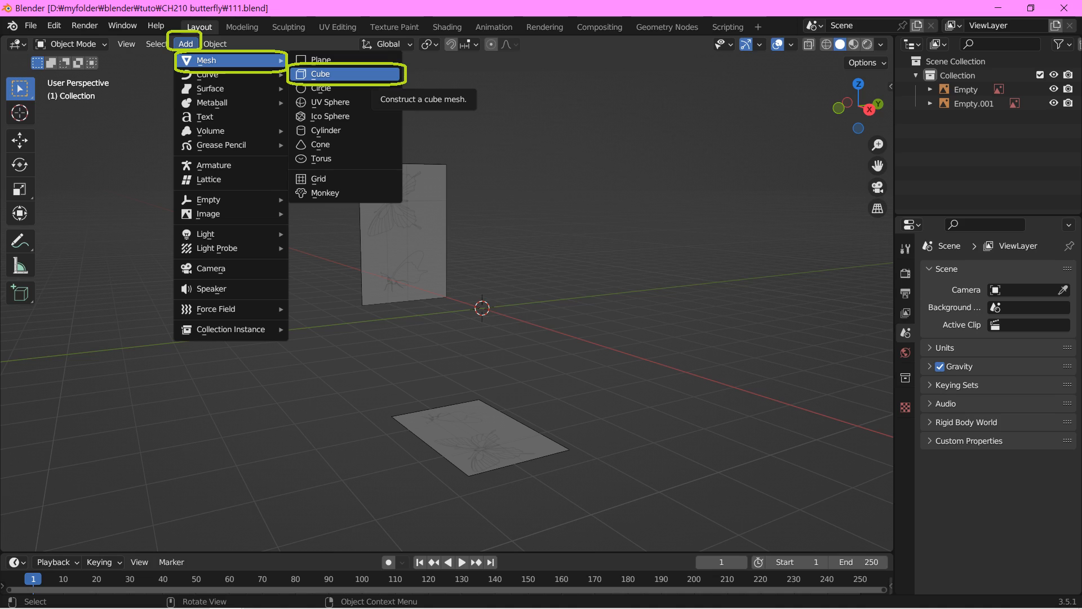
# Add a cube mesh and rename it butterfly
pyautogui.click(333, 74)
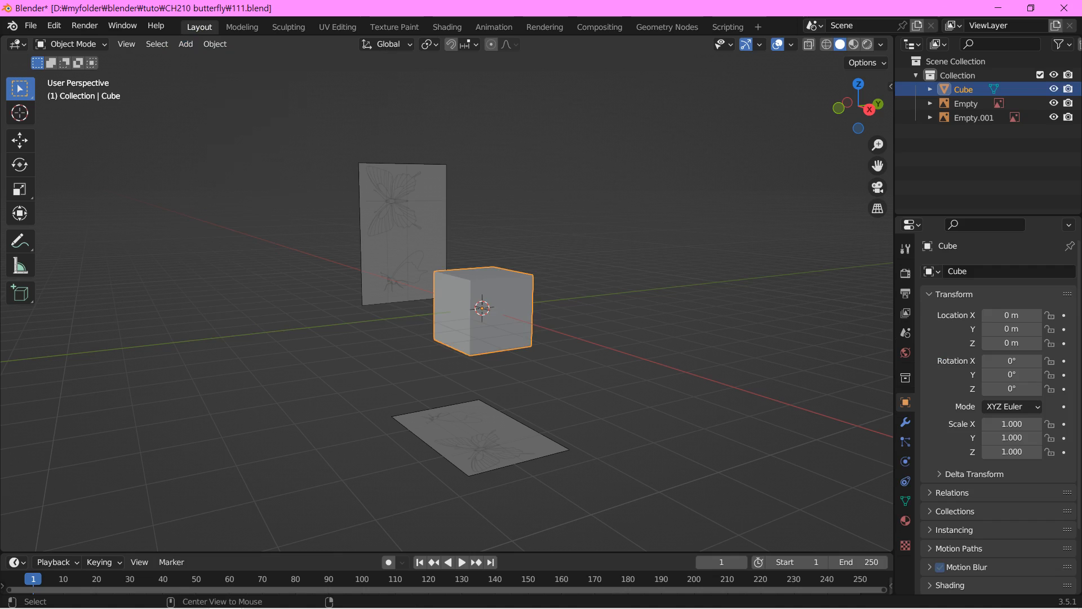
pyautogui.doubleClick(964, 89)
pyautogui.write('butterfly')
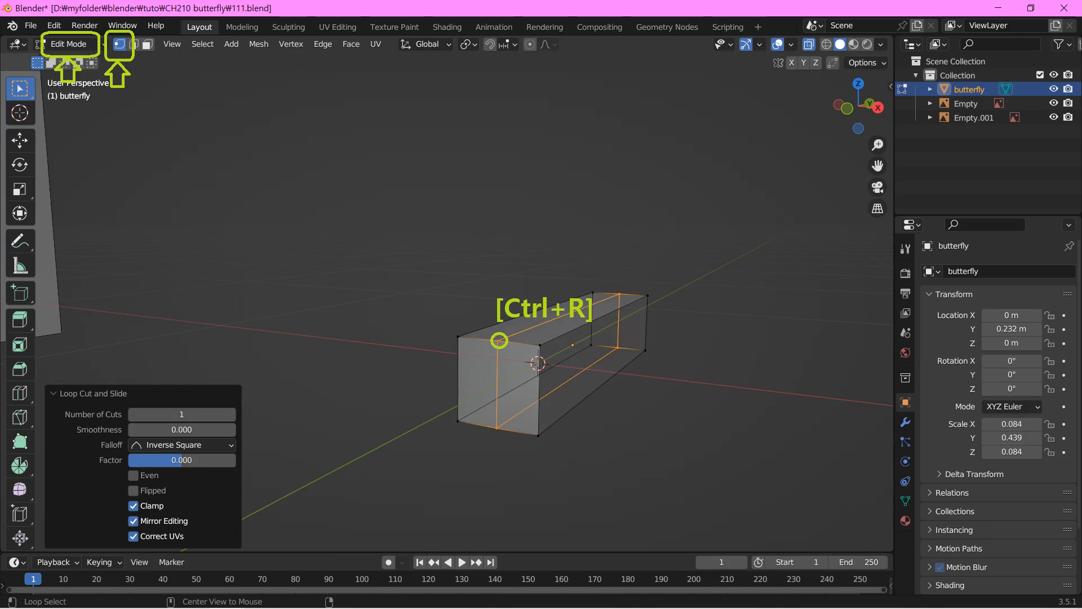
# Delete the vertices on the negative X side of the elongated box, leaving only its other half
pyautogui.press('x')
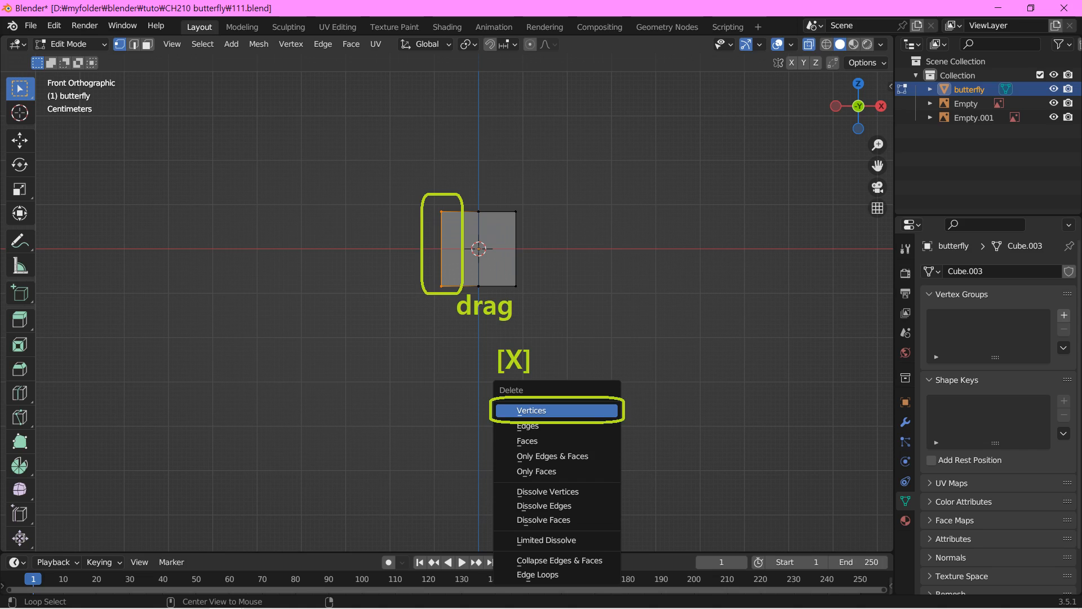
pyautogui.press('Return')
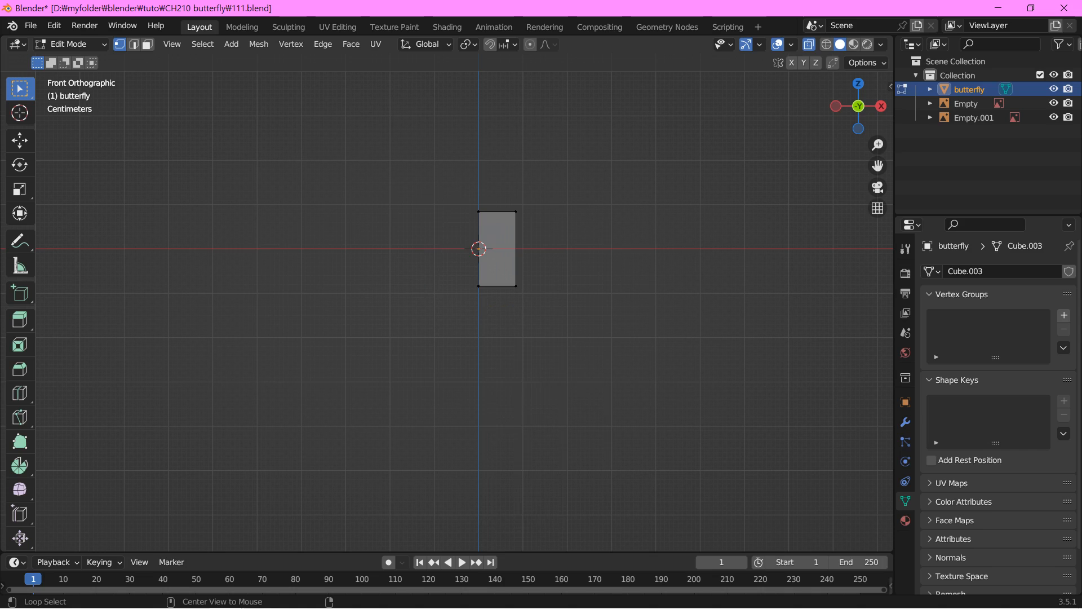
# Add a Mirror modifier on X with clipping and a Subdivision Surface modifier to the half box
pyautogui.click(906, 423)
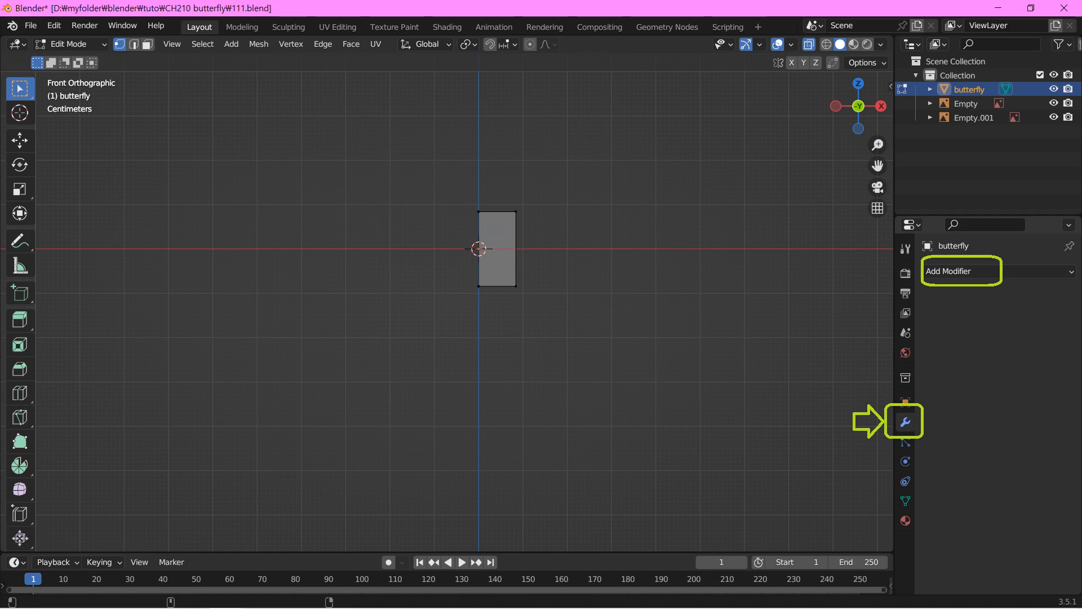
pyautogui.click(961, 271)
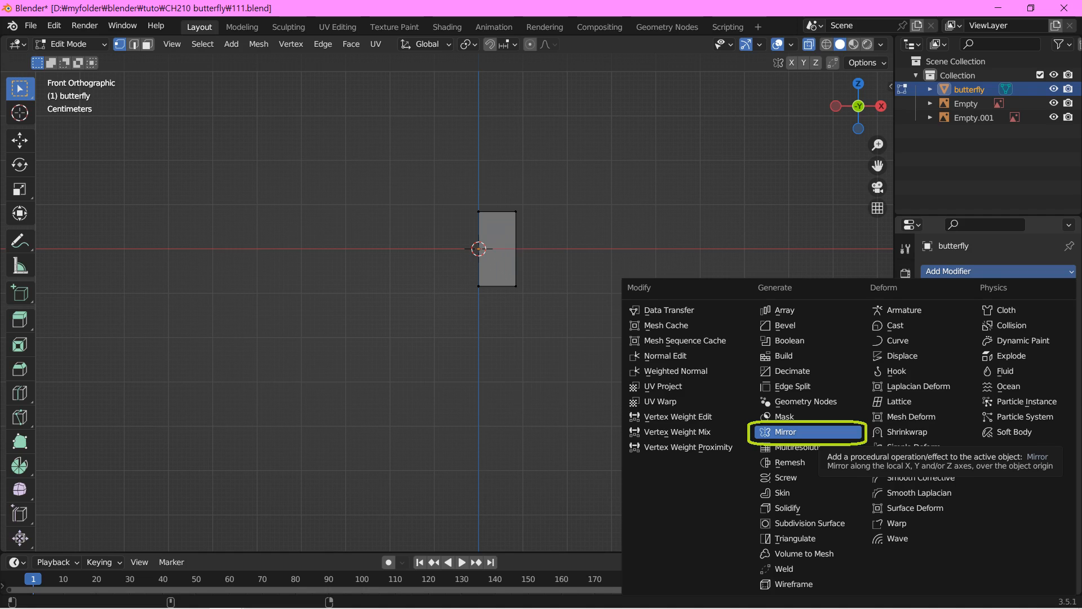
pyautogui.click(785, 432)
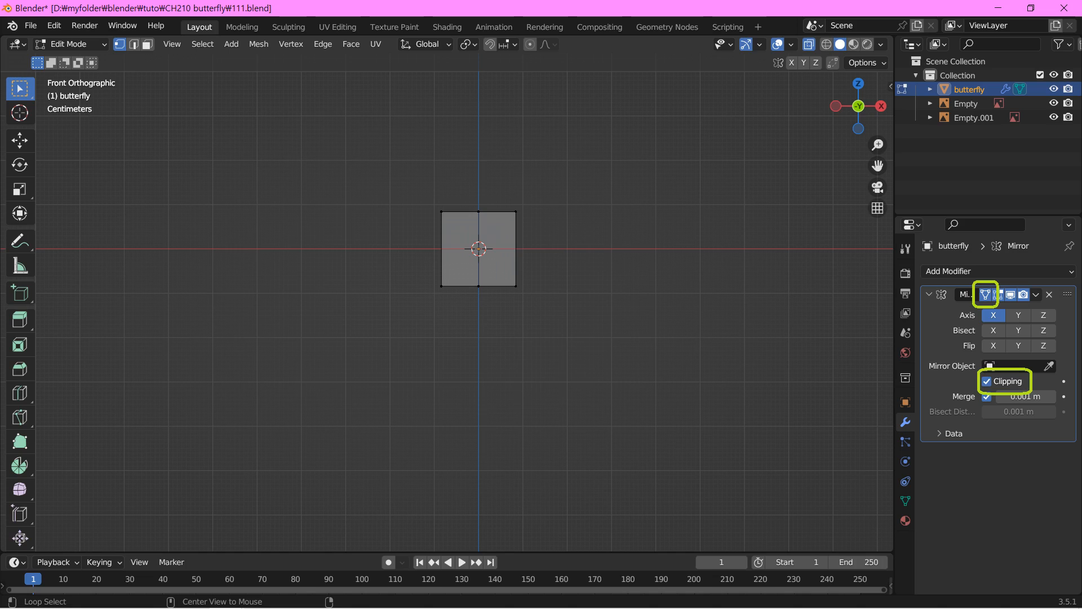
pyautogui.click(949, 271)
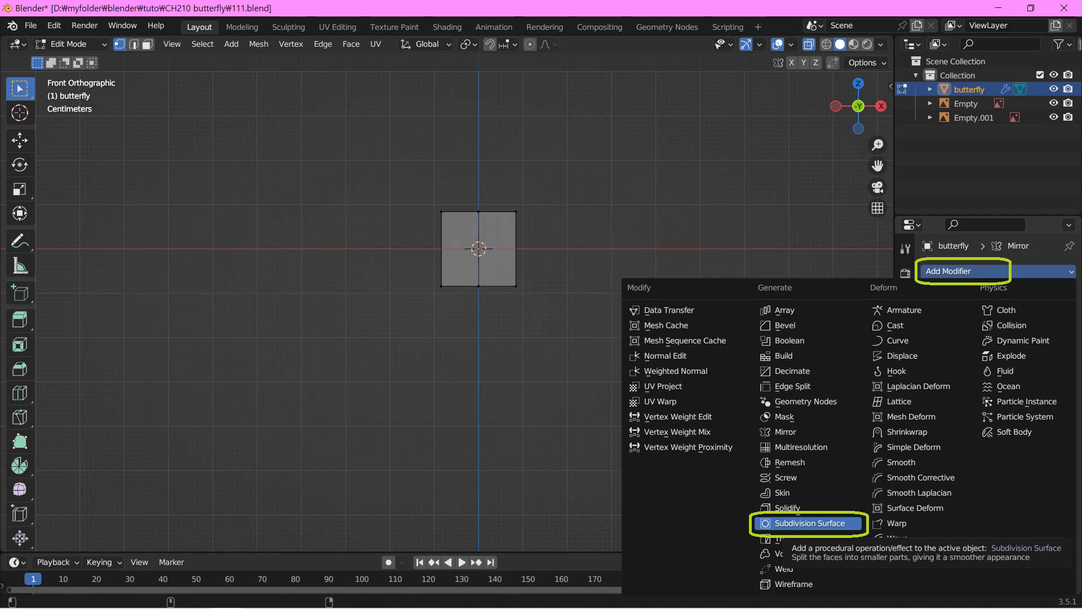
pyautogui.click(810, 523)
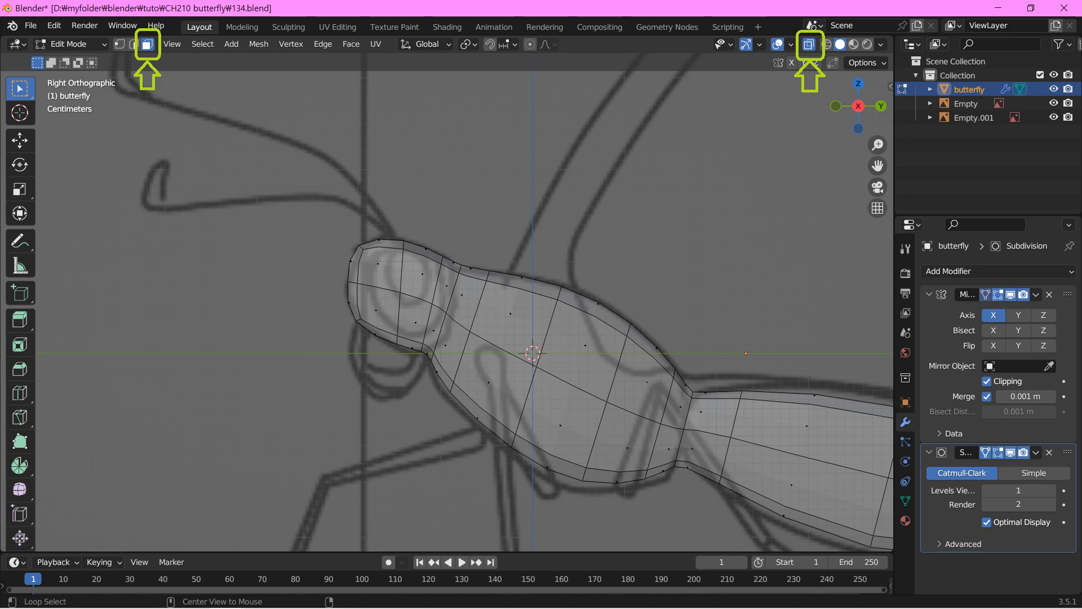
# Inset the faces on the side of the head by about 0.06 m and move them to fit the eye outline
pyautogui.press('i')
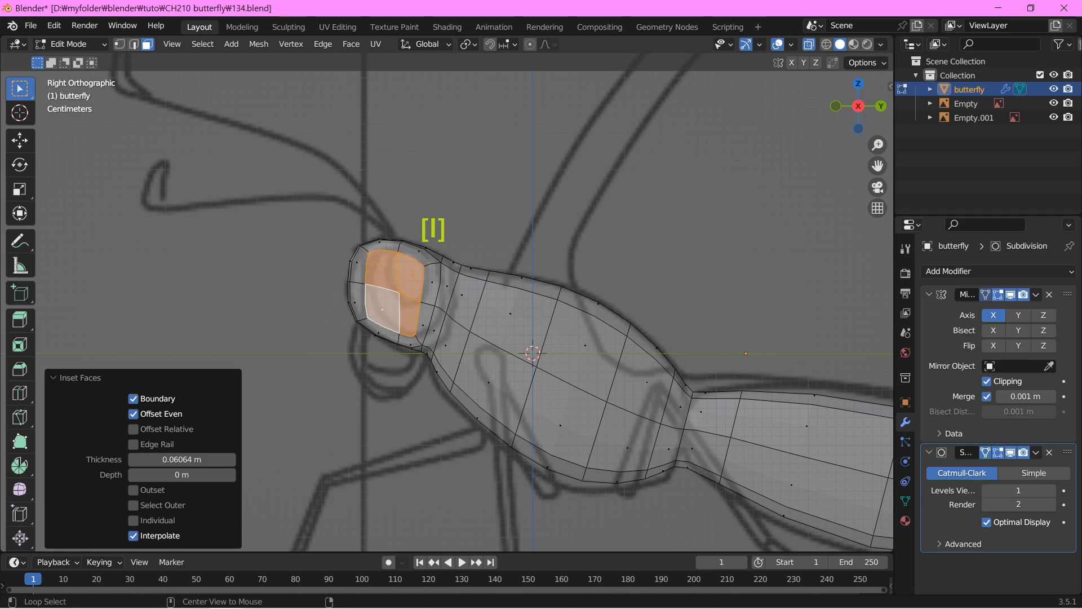
pyautogui.press('g')
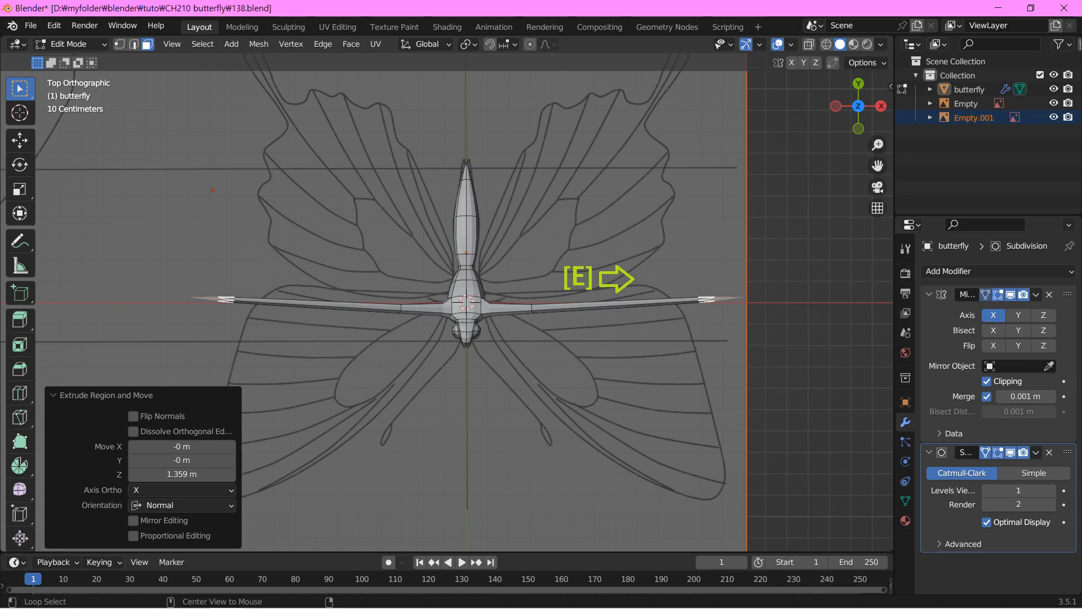
# Move the extruded forewing strip to the reference and reshape its vertex loops along the curved leading edge of the wing
pyautogui.press('g')
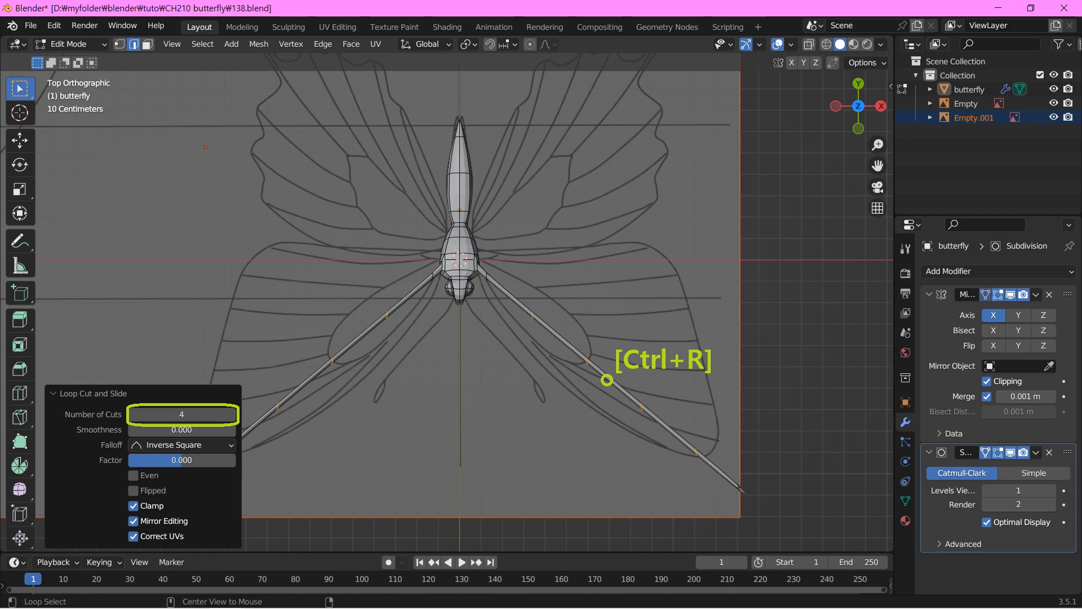
pyautogui.press('1')
pyautogui.hotkey('alt', 'z')
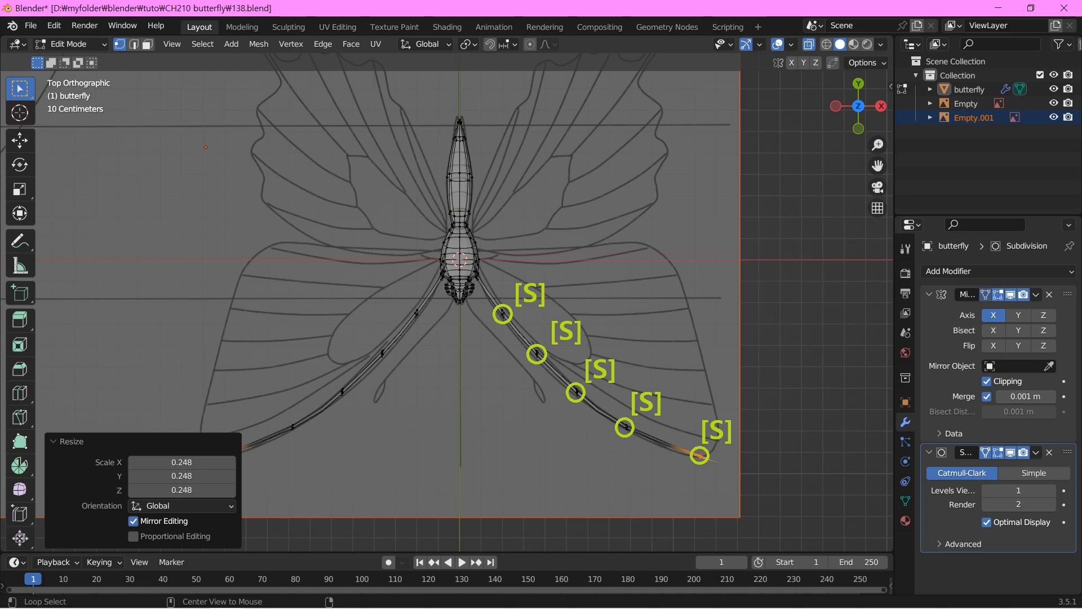
pyautogui.press('KP_1')
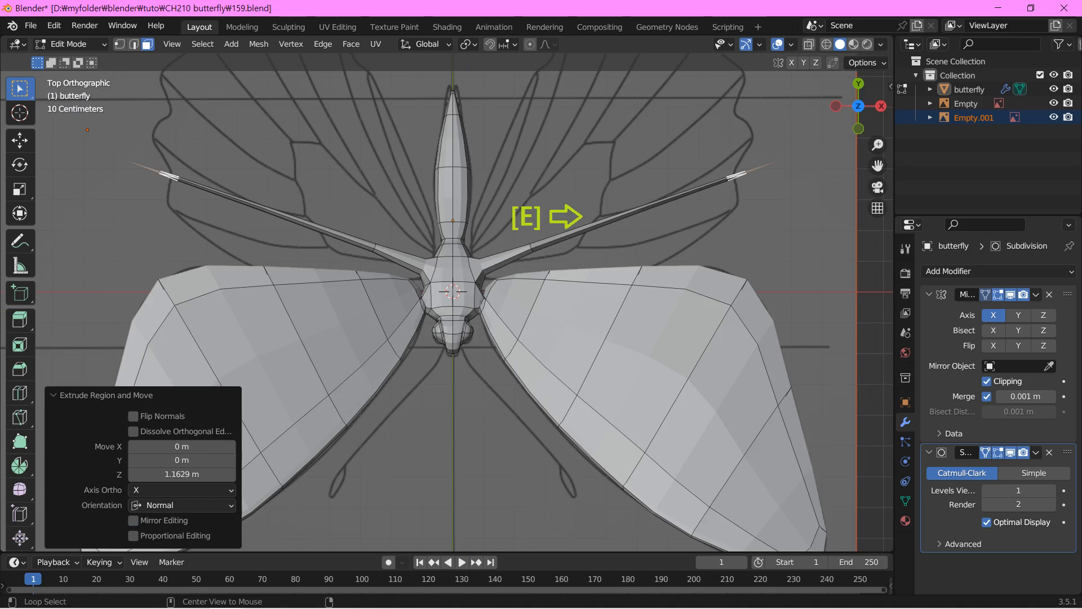
# Position the extruded hindwing strip in the top and side views and divide it with four loop cuts
pyautogui.press('g')
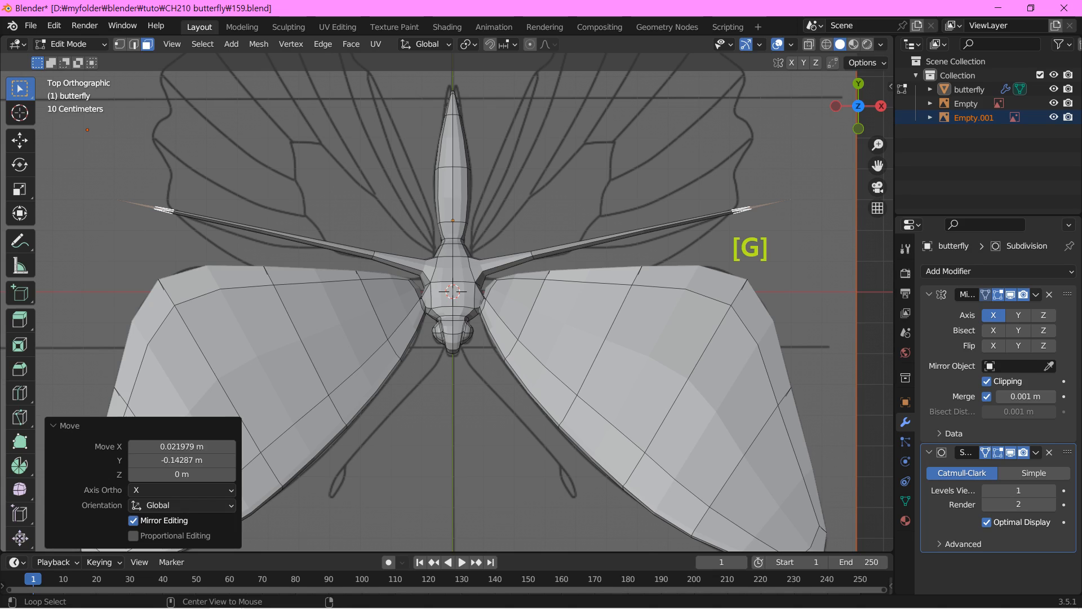
pyautogui.press('KP_3')
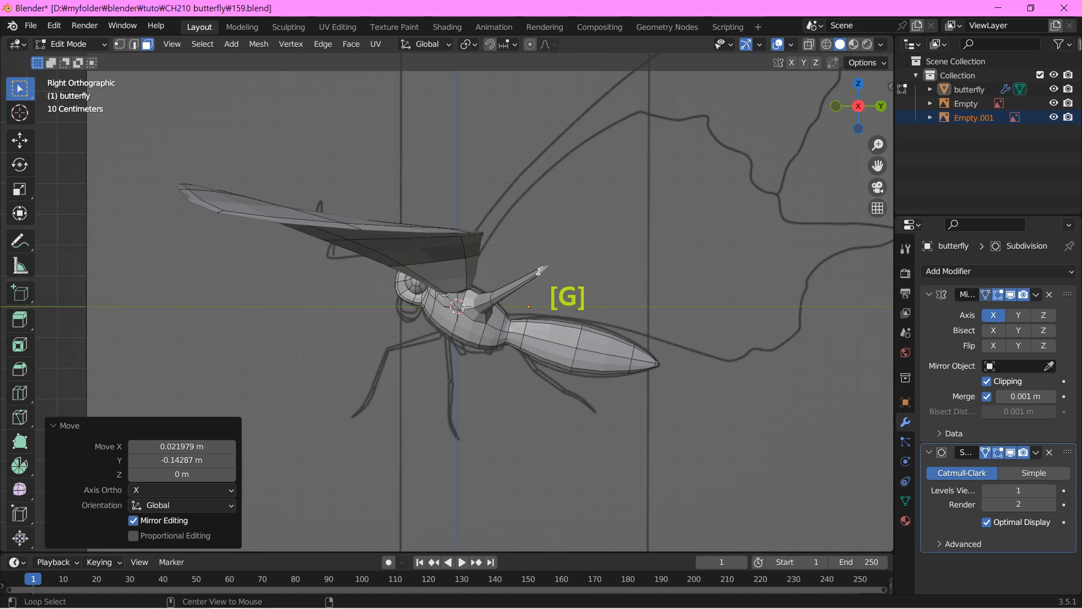
pyautogui.hotkey('ctrl', 'r')
pyautogui.click(426, 379)
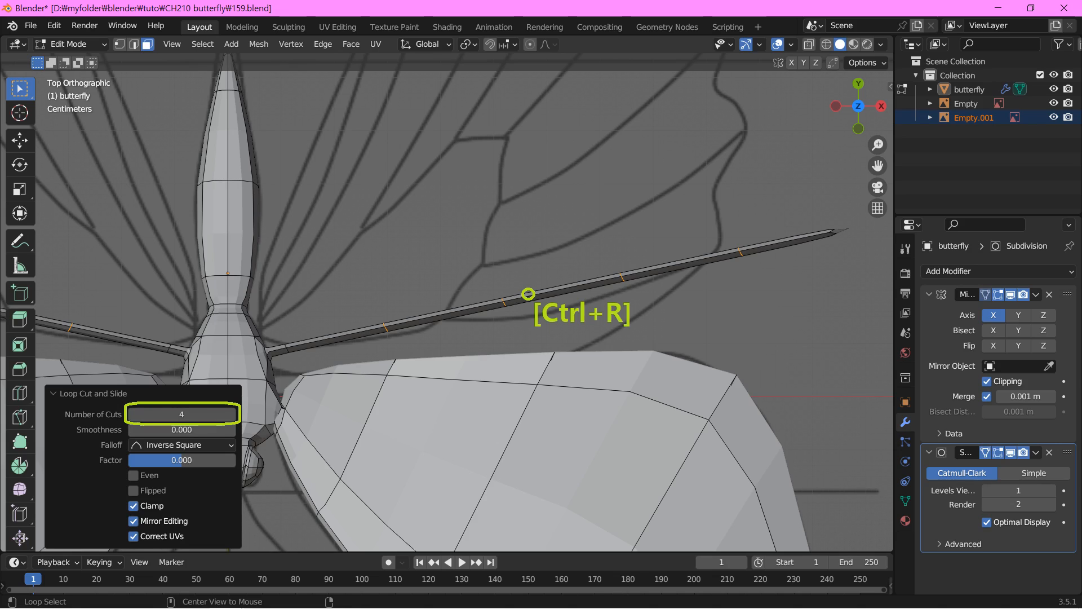
# Move the hindwing strip's vertices, starting nearest the body, so they follow the edge of the reference wing
pyautogui.press('1')
pyautogui.hotkey('alt', 'z')
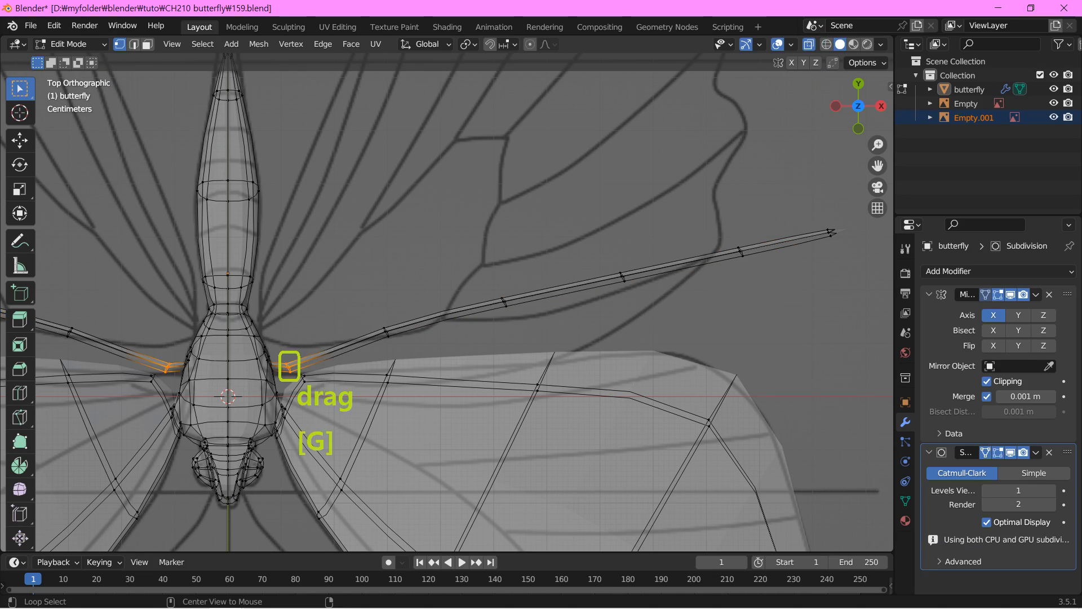
pyautogui.moveTo(290, 367); pyautogui.dragTo(724, 248)
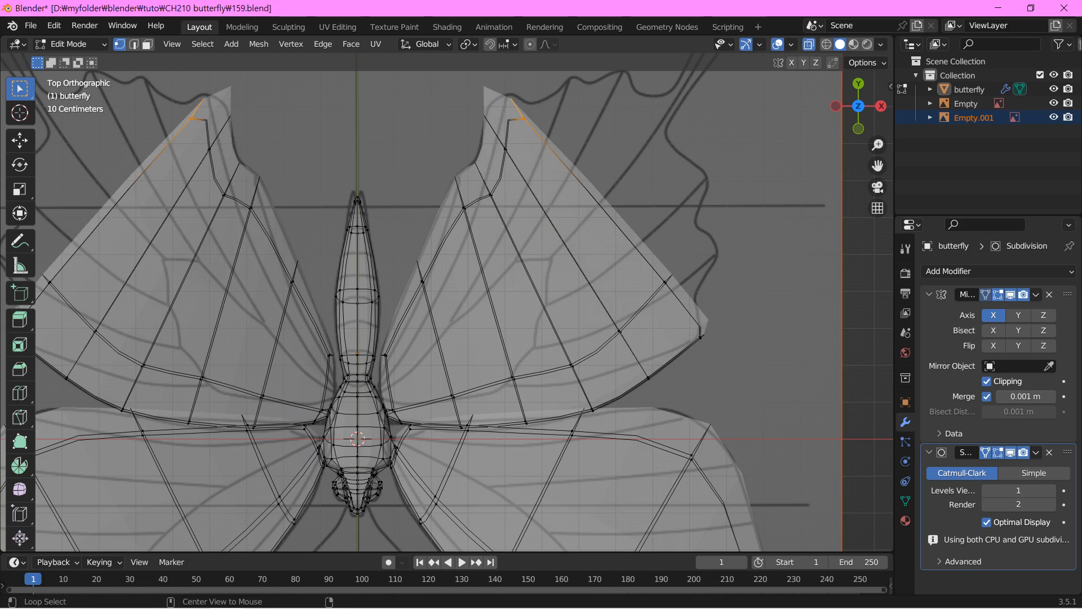
pyautogui.press('KP_1')
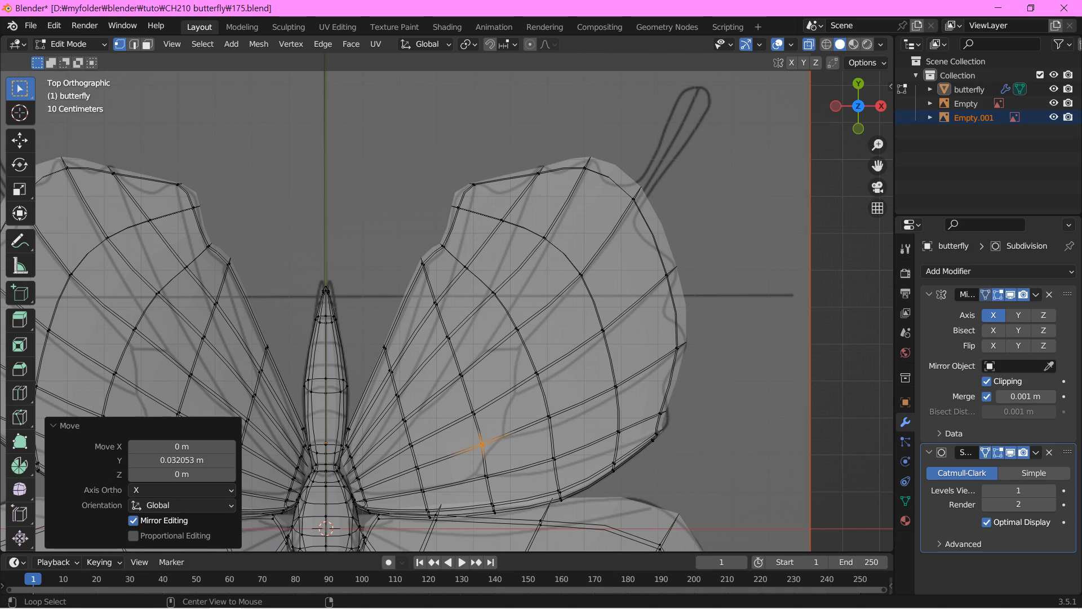
# Add a loop cut between the hindwing's rear ribs and move the edge vertices to follow the scalloped reference outline
pyautogui.hotkey('ctrl', 'r')
pyautogui.click(499, 177)
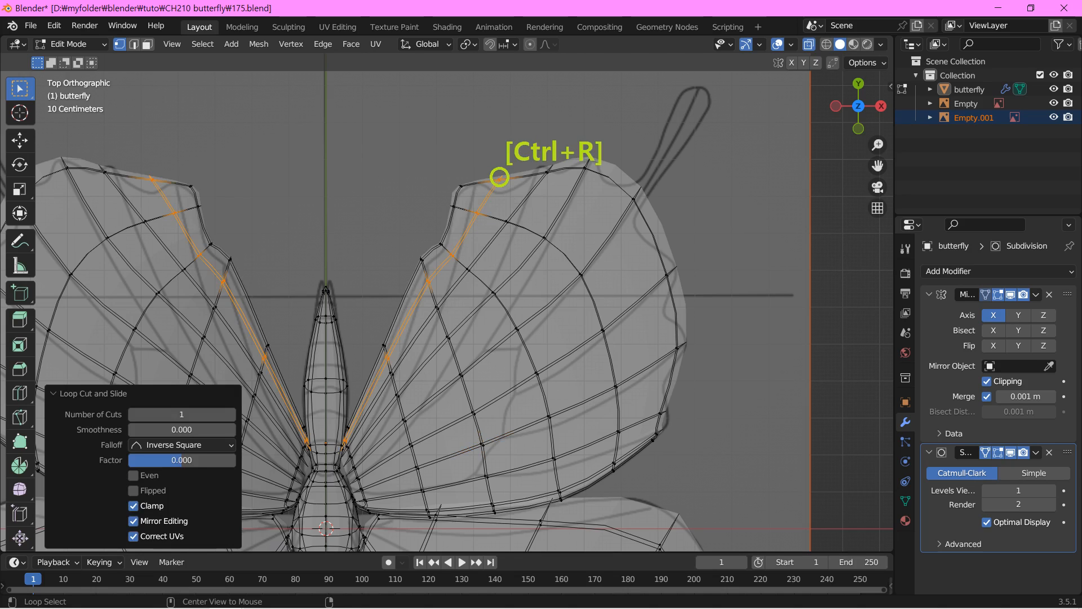
pyautogui.moveTo(499, 179); pyautogui.dragTo(500, 191)
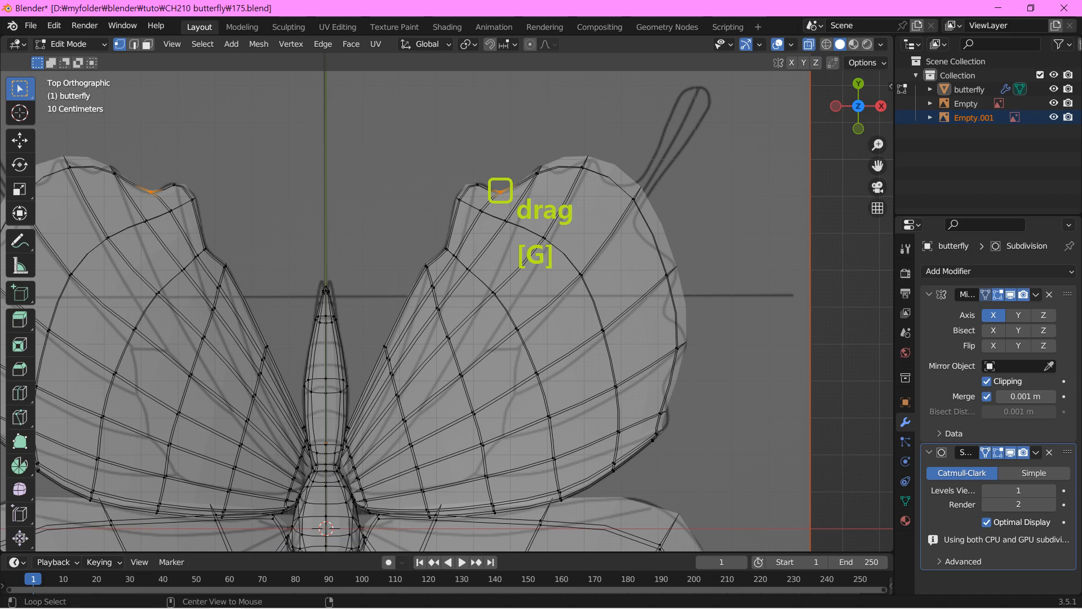
pyautogui.moveTo(500, 192); pyautogui.dragTo(558, 179)
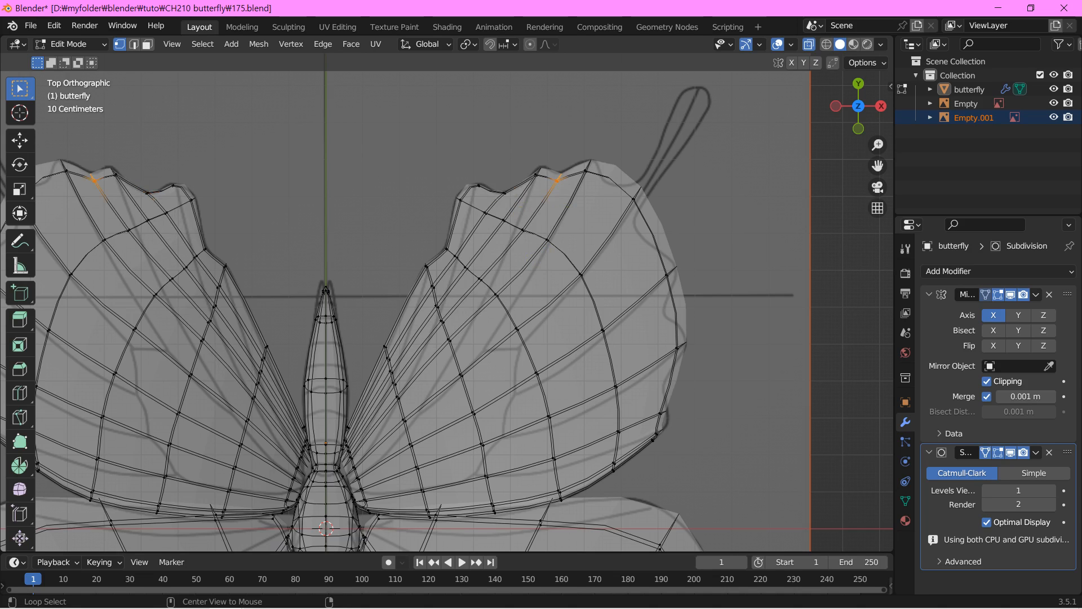
pyautogui.moveTo(558, 179); pyautogui.dragTo(658, 388)
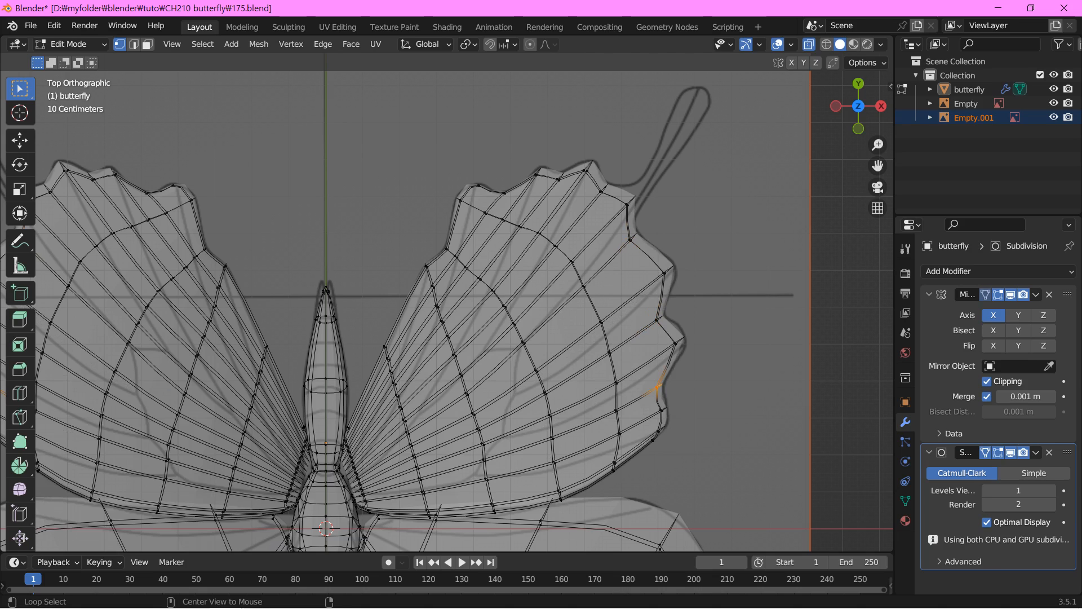
pyautogui.moveTo(608, 354); pyautogui.dragTo(613, 351)
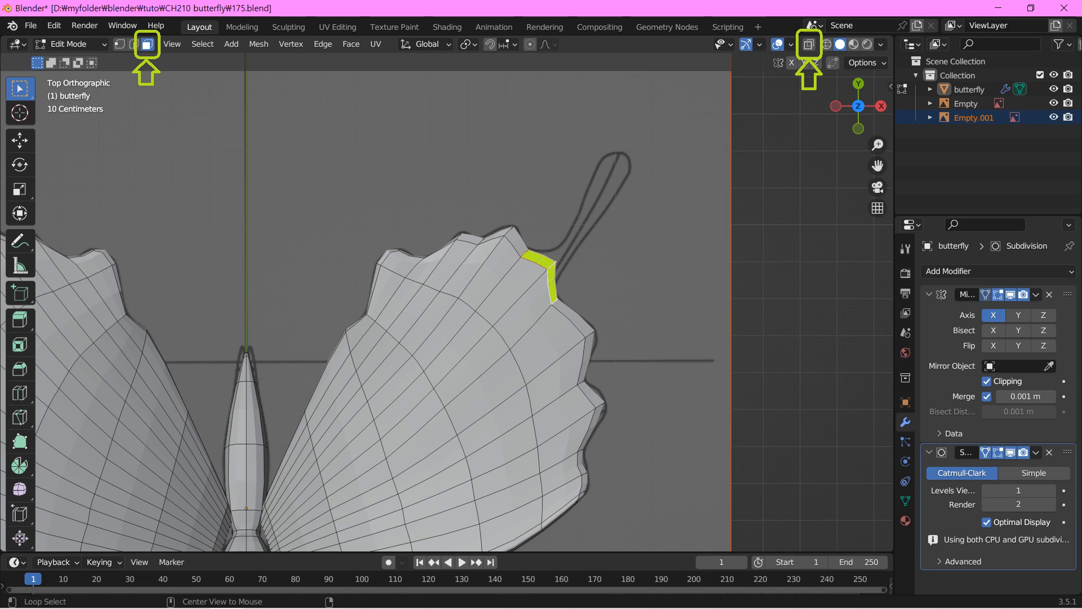
# Extrude the hindwing's two outer corner faces about 0.44 m and position the tip on the reference tail, lowering it about 0.105 m along Z
pyautogui.press('e')
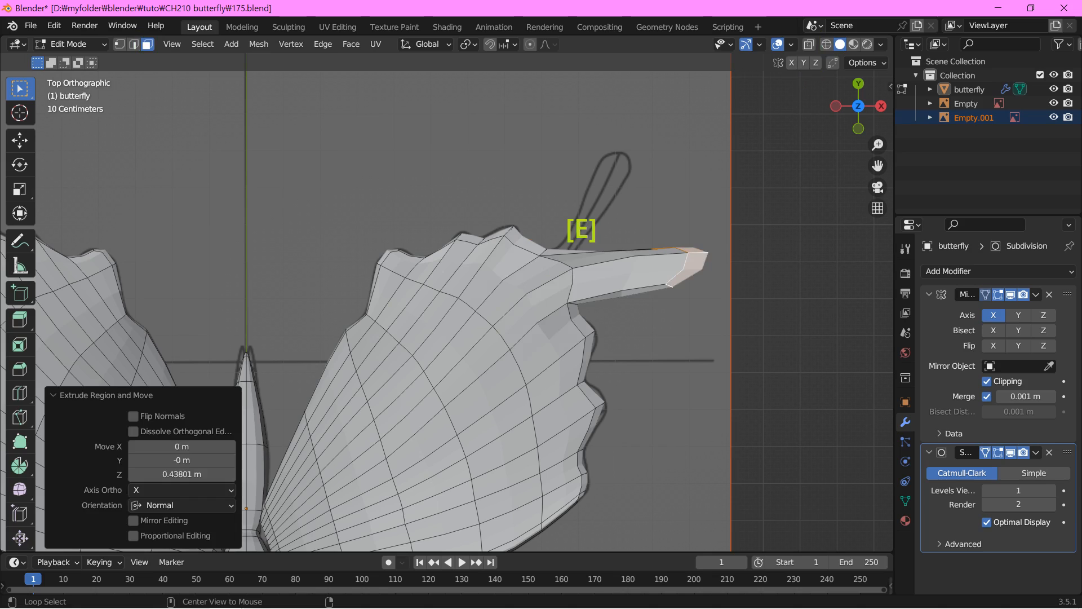
pyautogui.press('g')
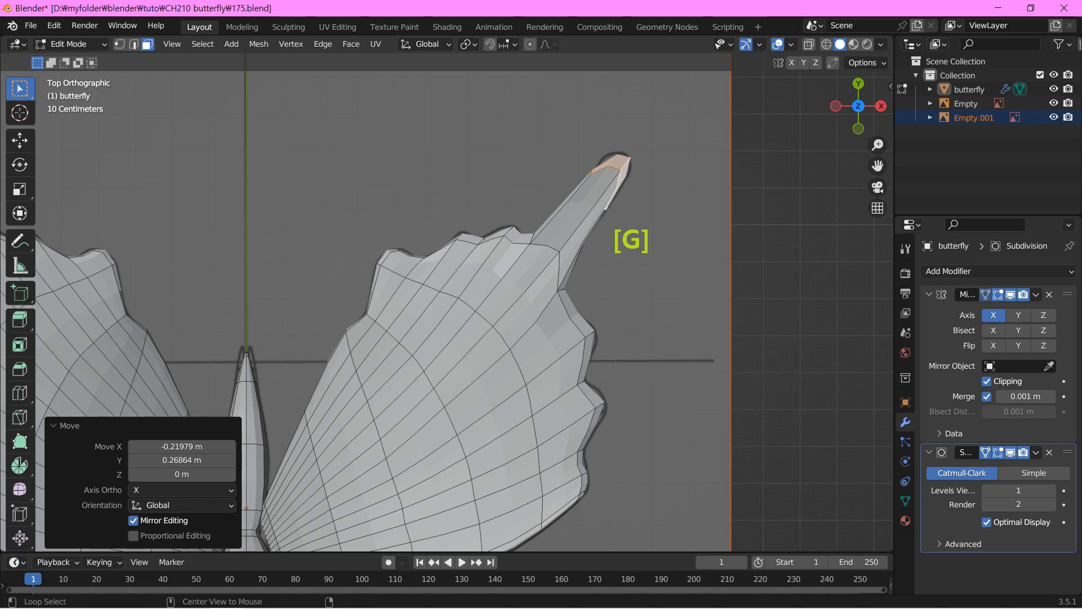
pyautogui.press('ctrl+KP_1')
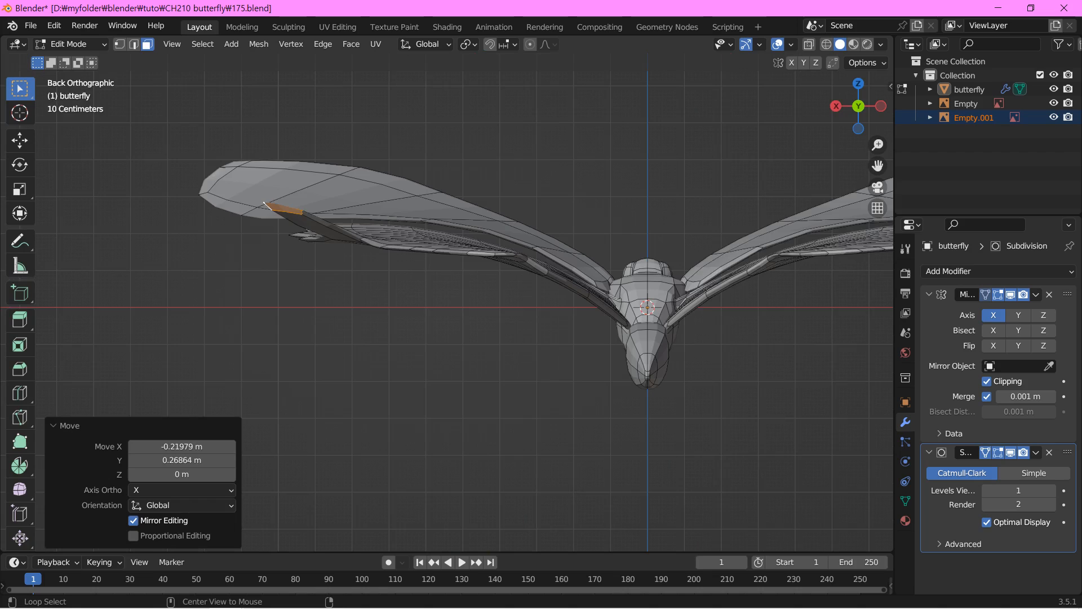
pyautogui.press('g')
pyautogui.press('z')
pyautogui.press('Return')
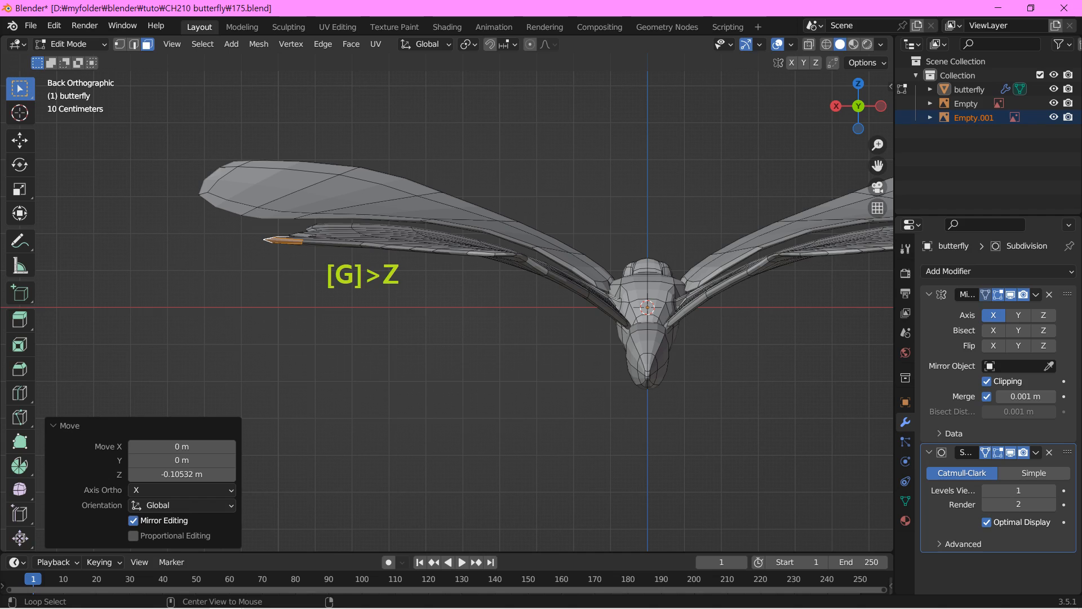
# Add one loop cut across the middle of the hindwing's extruded tail
pyautogui.hotkey('ctrl', 'r')
pyautogui.click(565, 200)
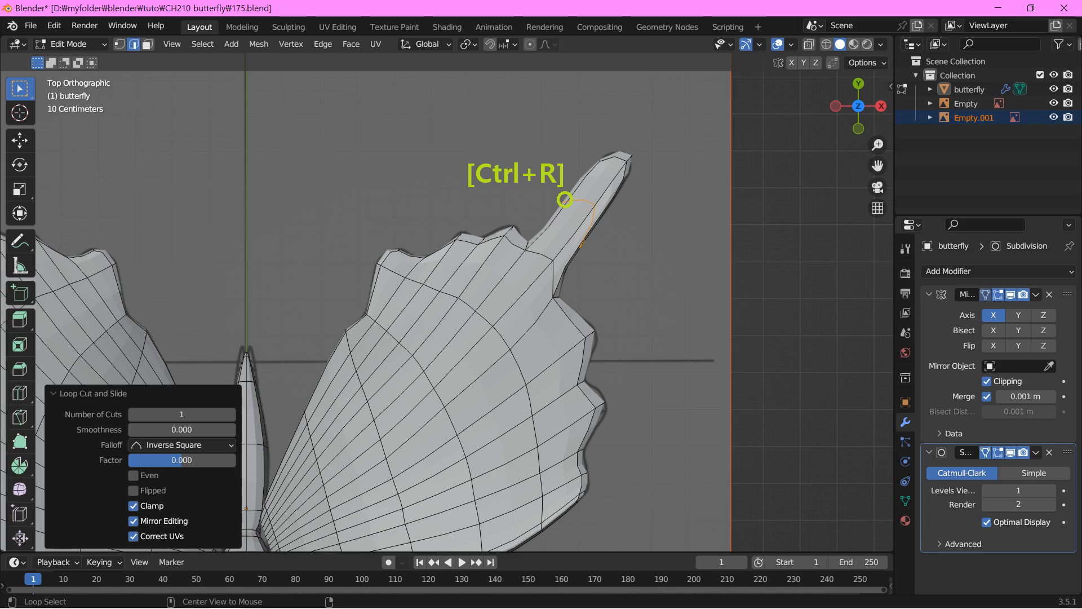
# Move the loop across the middle of the hindwing's tail to match the reference shape
pyautogui.press('g')
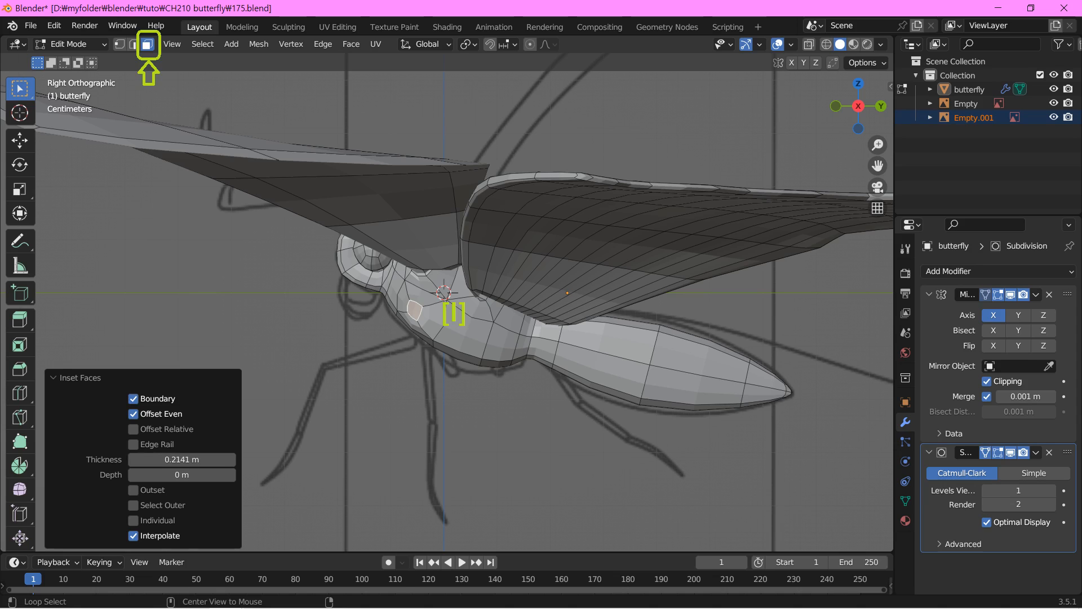
# Move the inset face on the thorax's side about 0.019 m in Y and -0.032 m in Z, and extrude it in four sections along the reference front leg
pyautogui.press('g')
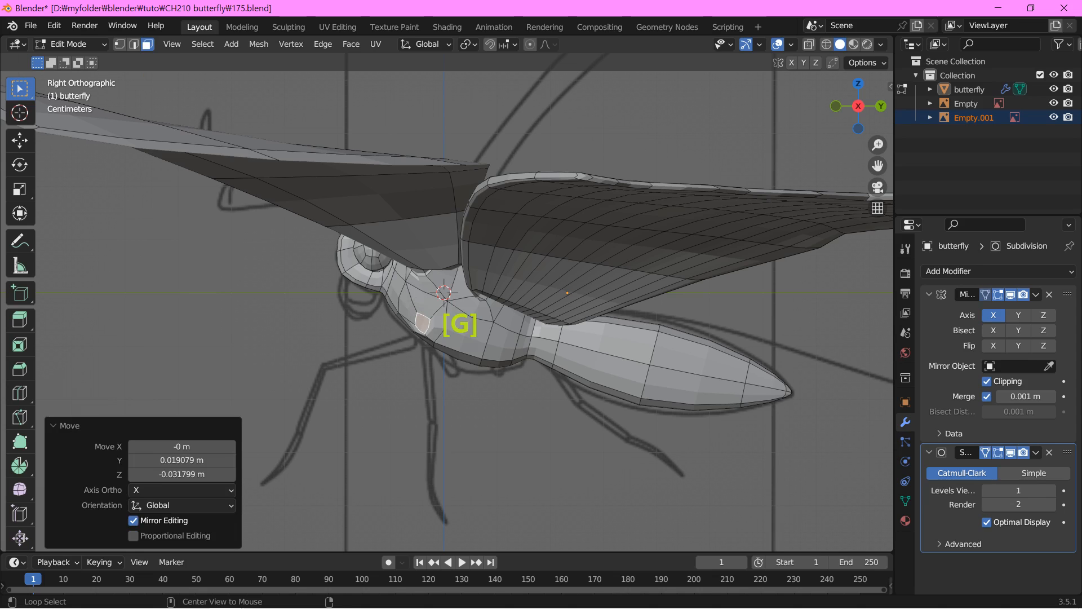
pyautogui.keyDown('shift'); pyautogui.moveTo(334, 359); pyautogui.dragTo(387, 359, button='middle'); pyautogui.keyUp('shift')
pyautogui.press('e')
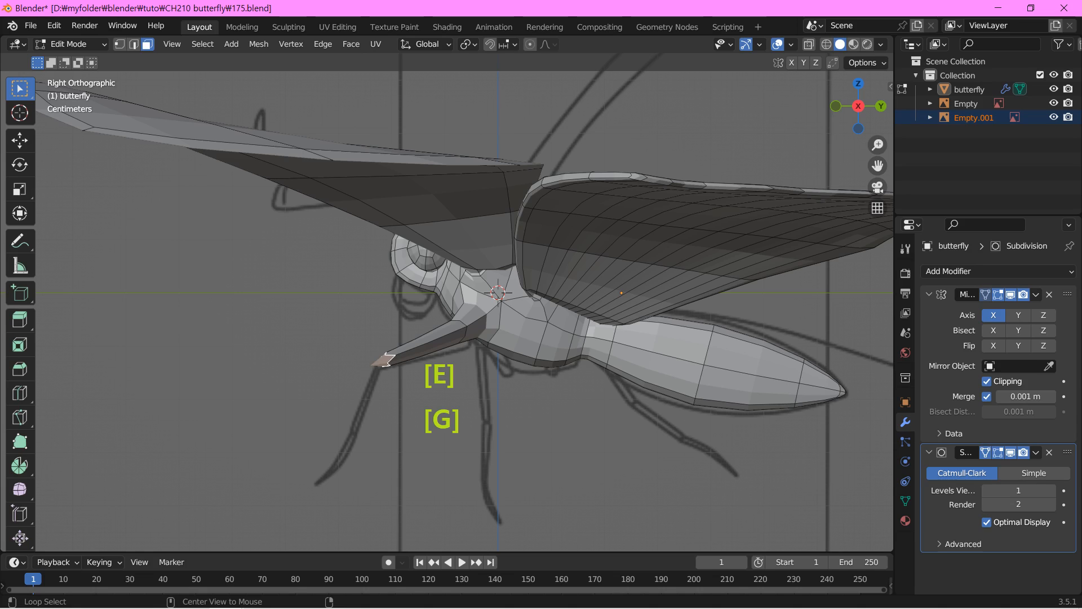
pyautogui.press('e')
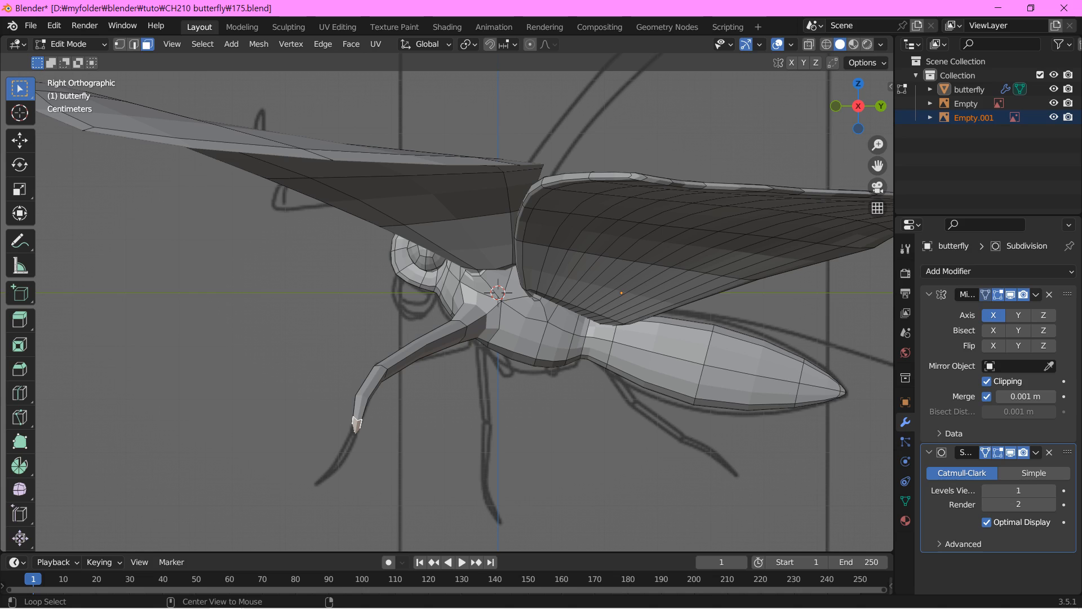
pyautogui.press('e')
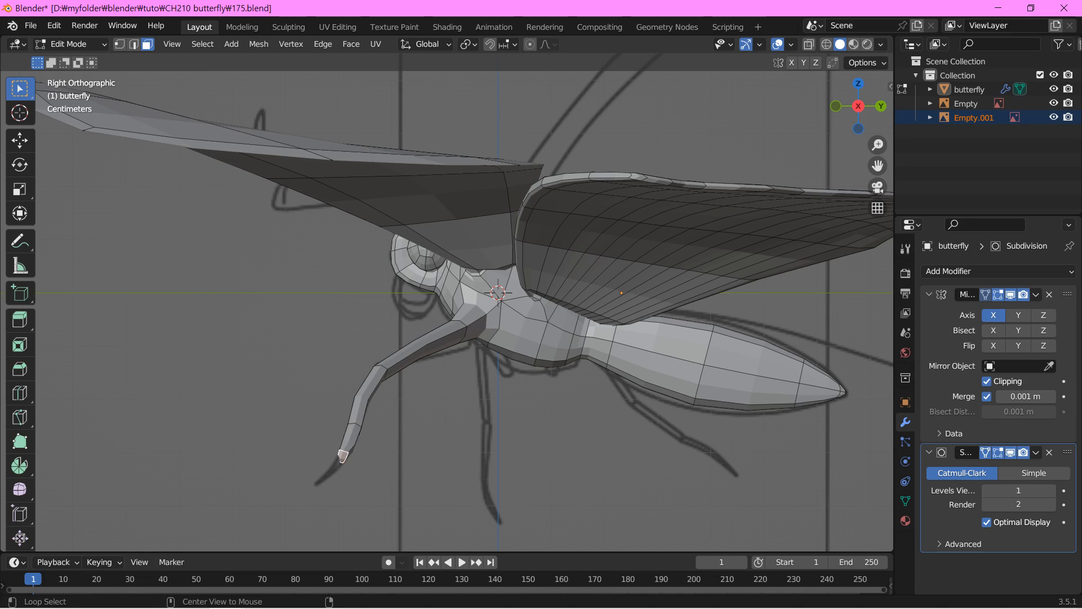
pyautogui.press('e')
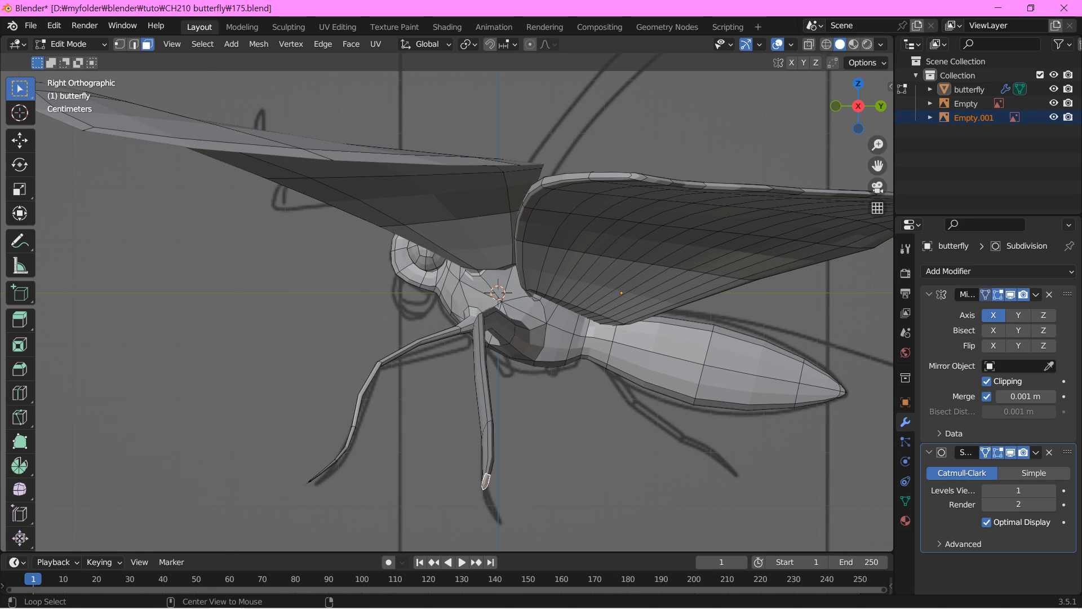
# Shape the middle leg's vertices in a see-through front view so the leg spreads outward from the body
pyautogui.press('KP_1')
pyautogui.hotkey('alt', 'z')
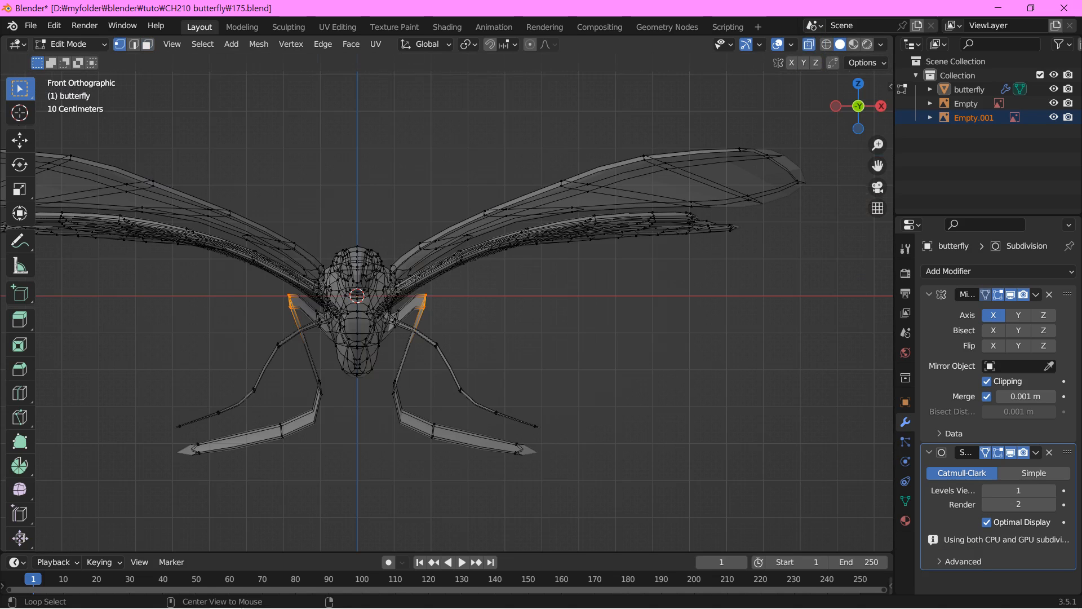
pyautogui.scroll(2, 448, 304)
pyautogui.press('1')
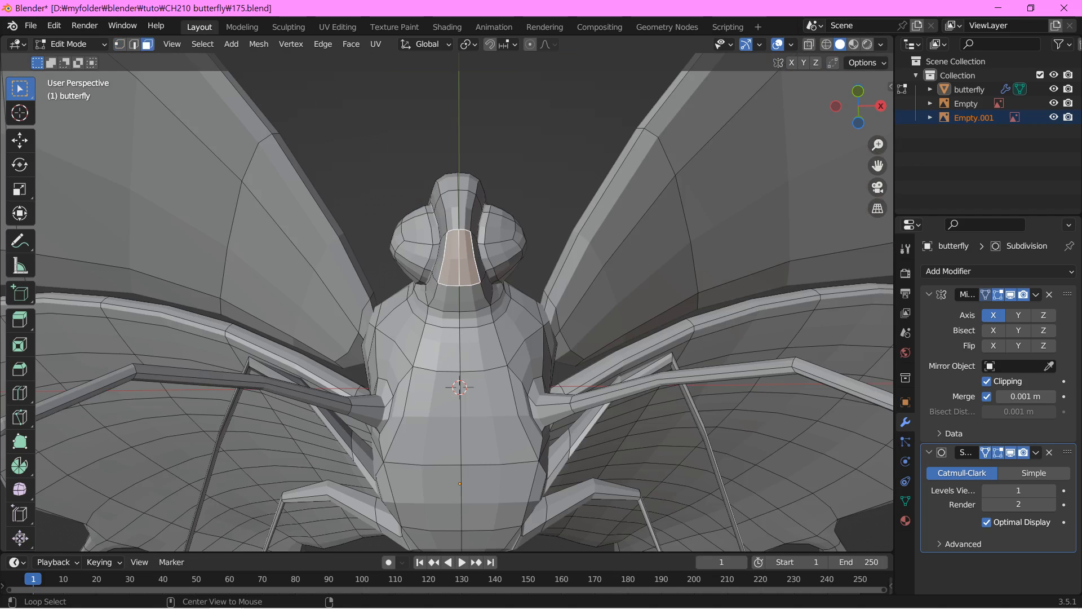
# Inset the two central faces under the head as one joined area, with Boundary off at the mirror seam
pyautogui.press('i')
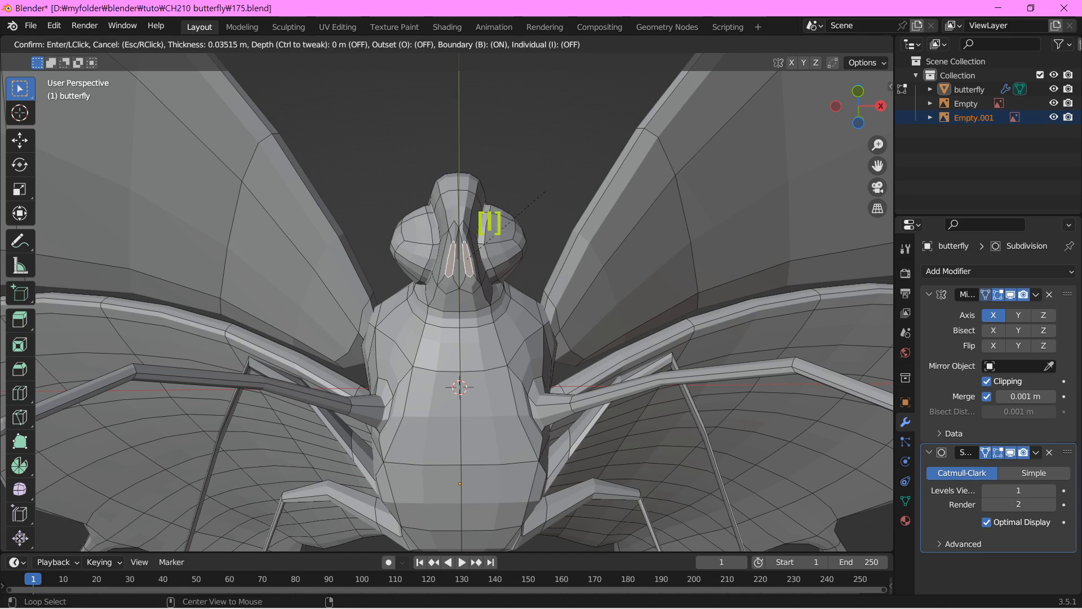
pyautogui.press('b')
pyautogui.click(491, 222)
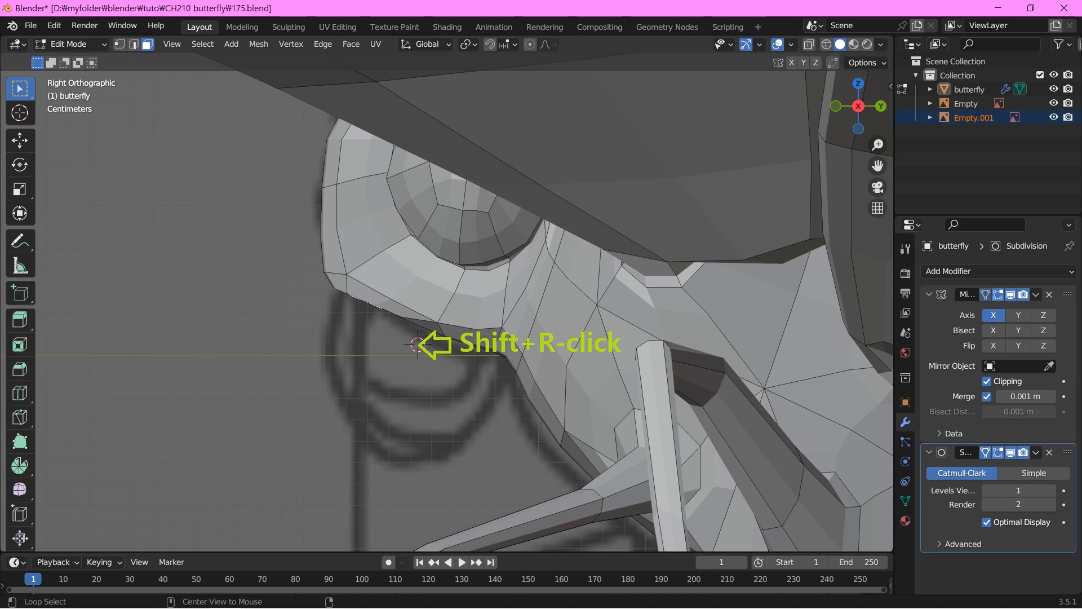
# Spin the proboscis face -350° in 12 steps around the 3D cursor below the head, and move its end face inward, scaling it to 0.844
pyautogui.click(259, 44)
pyautogui.moveTo(301, 123)
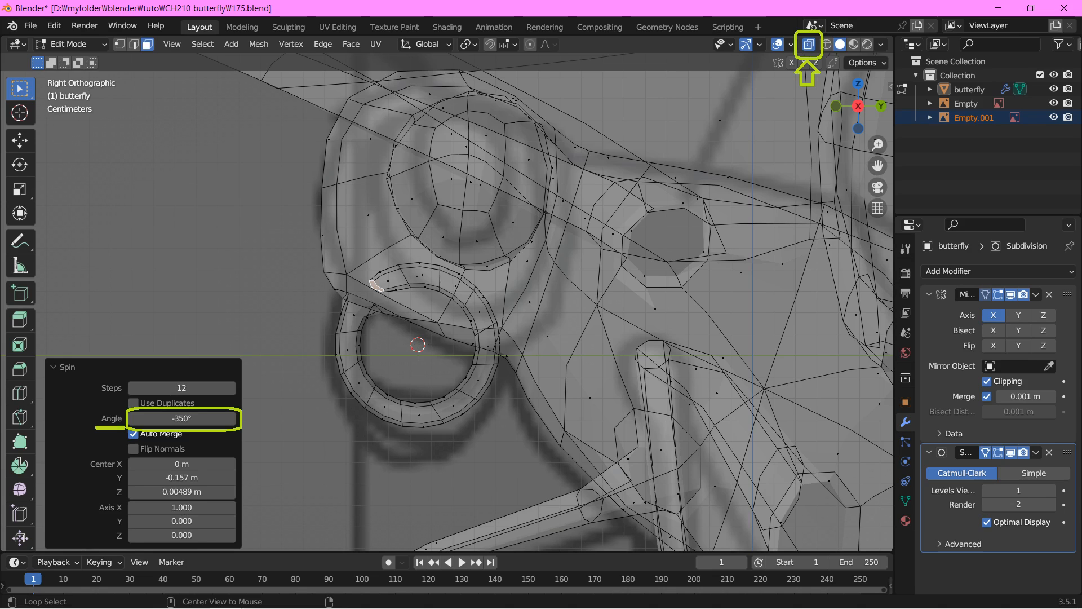
pyautogui.press('g')
pyautogui.press('s')
pyautogui.click(384, 302)
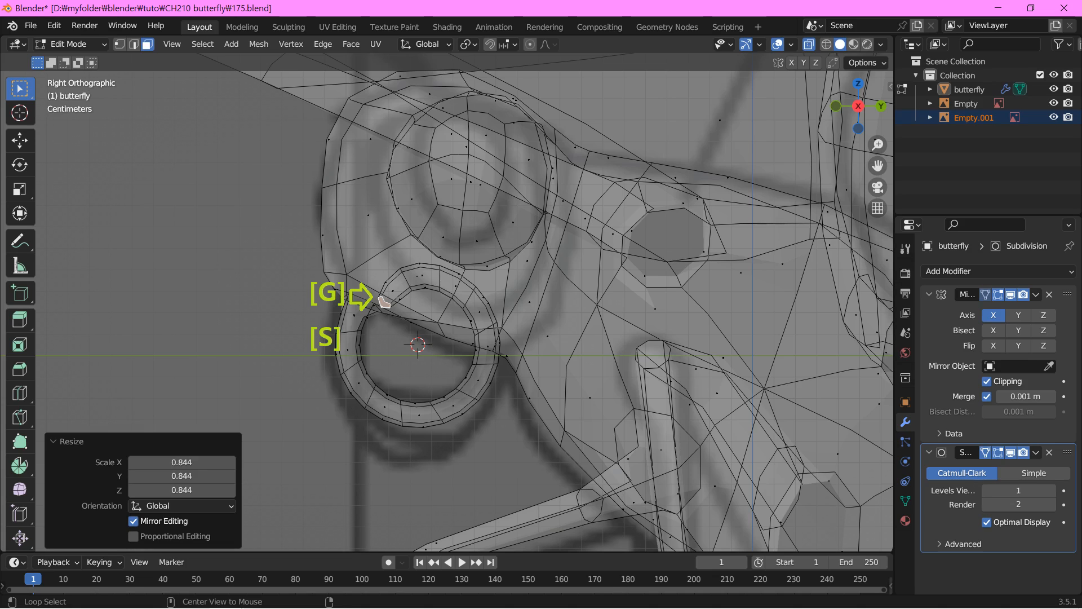
# Spin the proboscis's end face another -350° in 12 steps for an inner coil, and move the new end face inward
pyautogui.click(259, 44)
pyautogui.moveTo(304, 122)
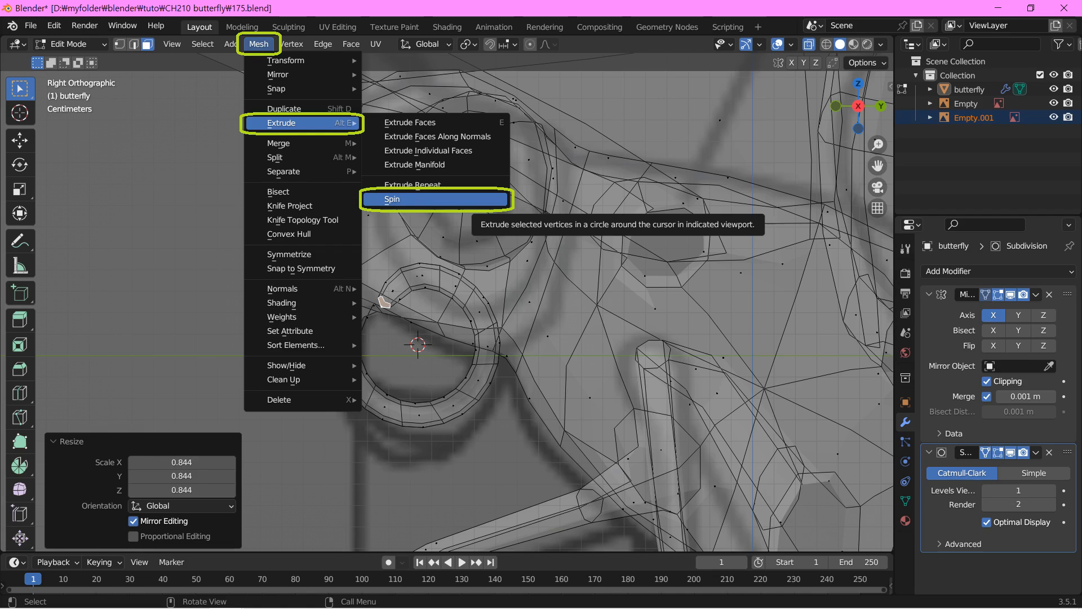
pyautogui.click(392, 199)
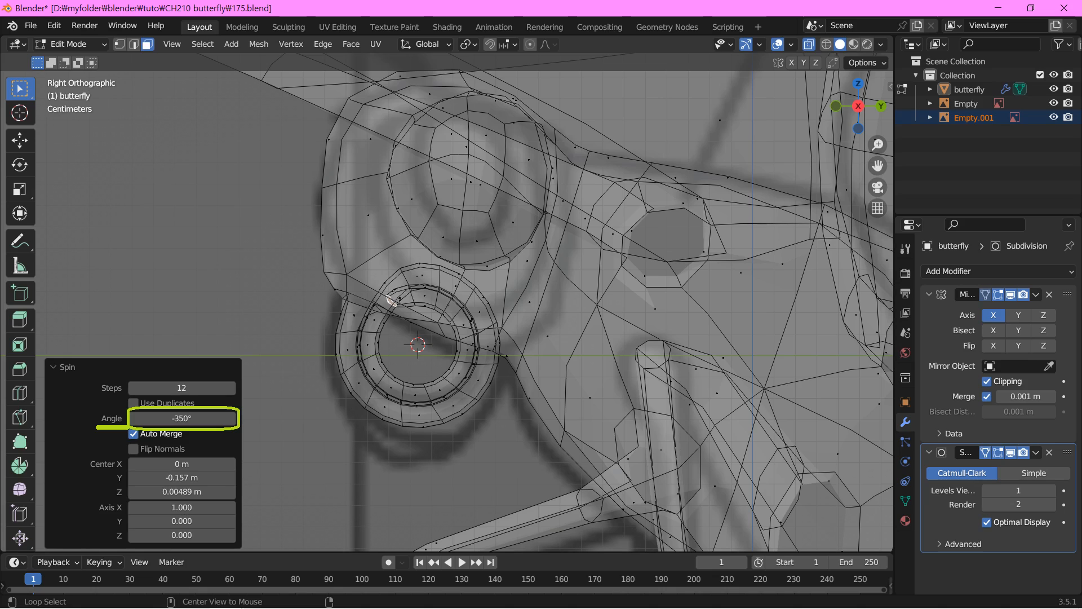
pyautogui.press('g')
pyautogui.click(396, 317)
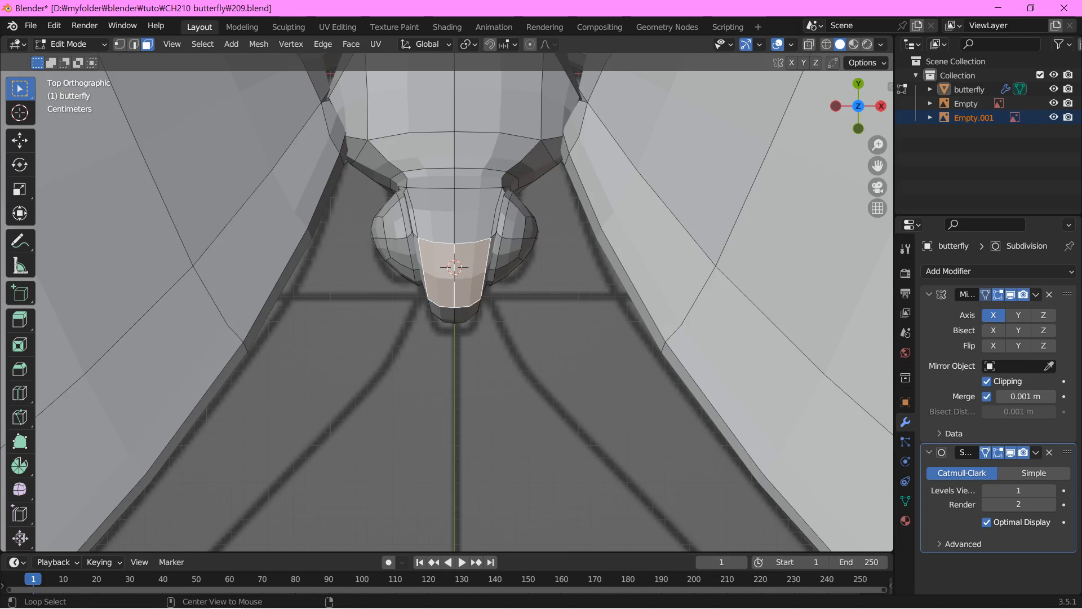
# Inset the selected faces on top of the head about 0.121 m with Boundary on, and move them about 0.008 m in X and 0.016 m in Y
pyautogui.press('i')
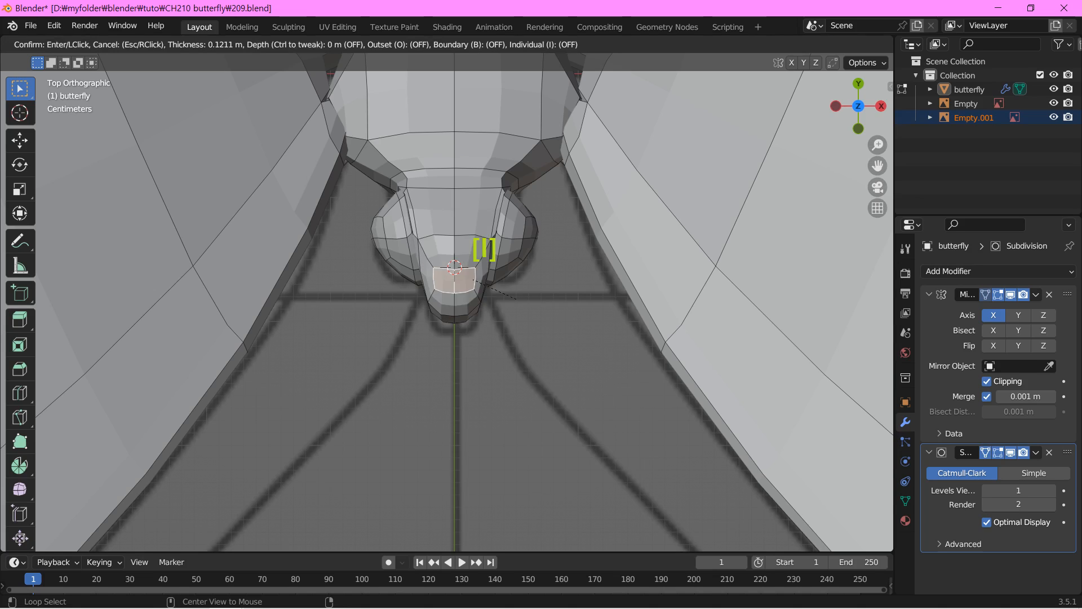
pyautogui.press('b')
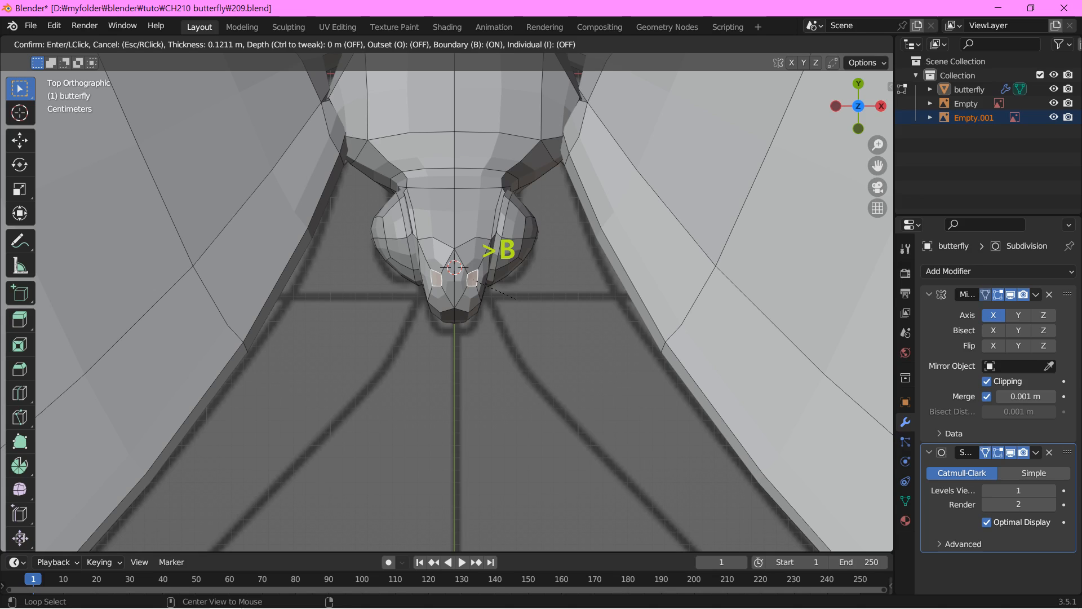
pyautogui.click(516, 299)
pyautogui.press('g')
pyautogui.press('Return')
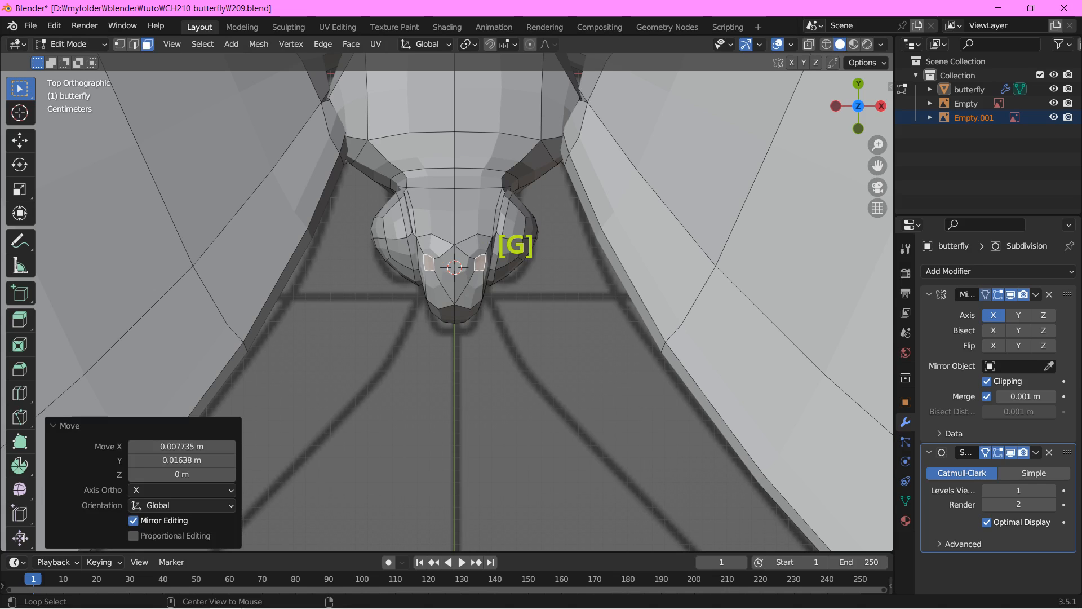
# Extrude the inset head faces about 0.92 m into antennae, and move the tips about -0.135 m in Y and -0.556 m in Z
pyautogui.press('e')
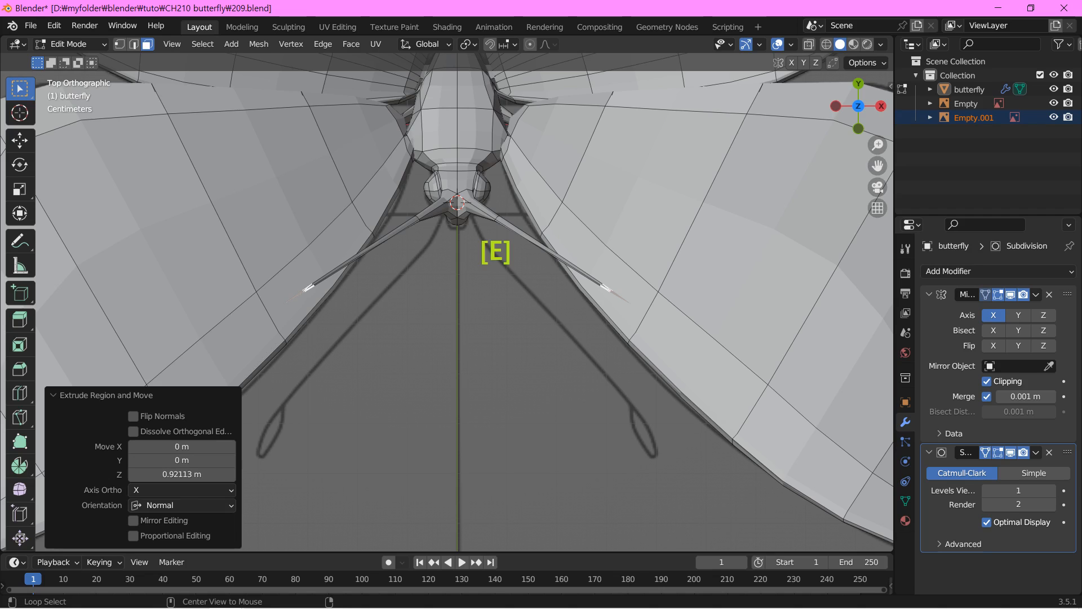
pyautogui.press('g')
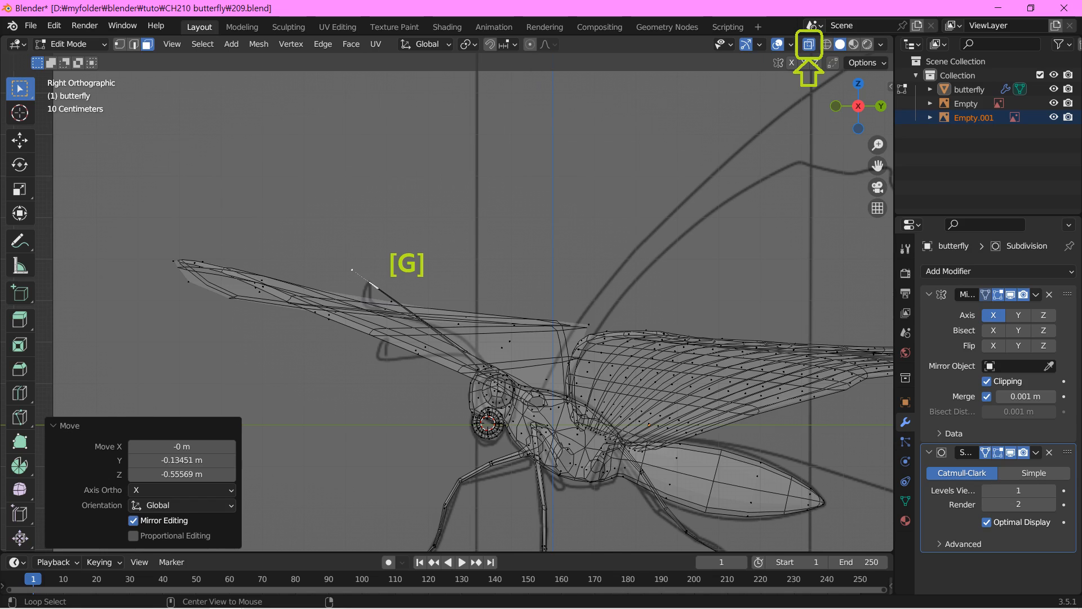
# Add four loop cuts along the length of the antenna
pyautogui.hotkey('ctrl', 'r')
pyautogui.click(446, 296)
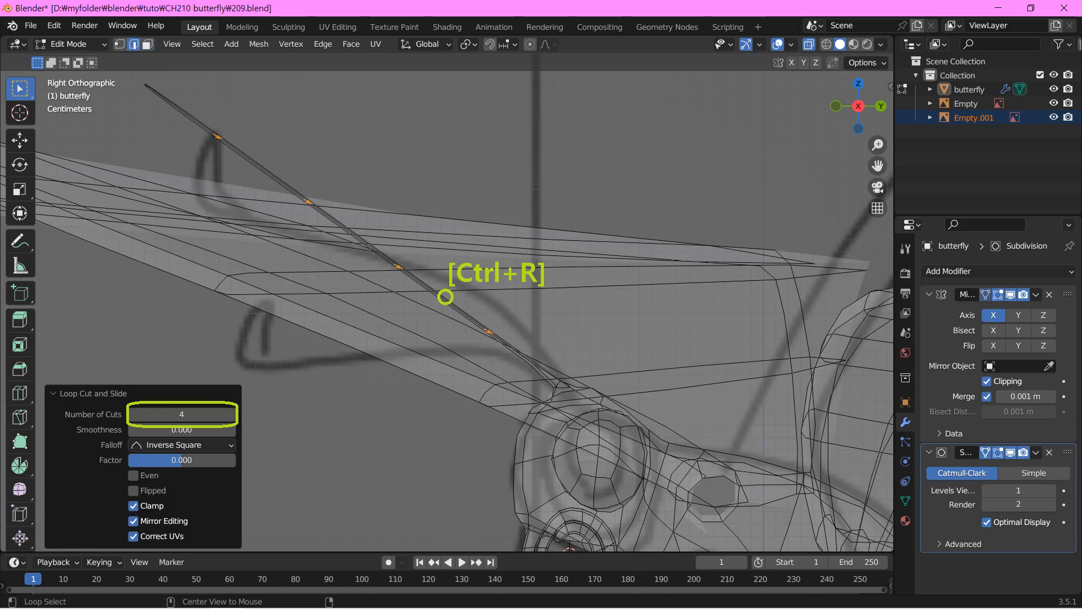